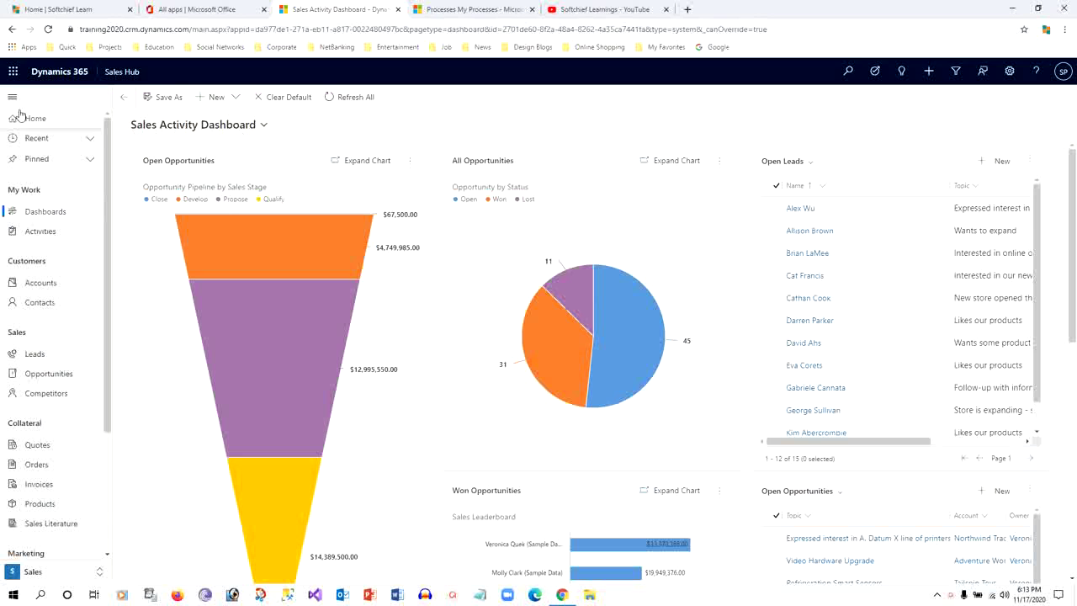
Open the Task Flows panel over the Sales Activity Dashboard, listing Update Test and Update Contact
left_click_drag(106, 165, 91, 142)
left_click(875, 73)
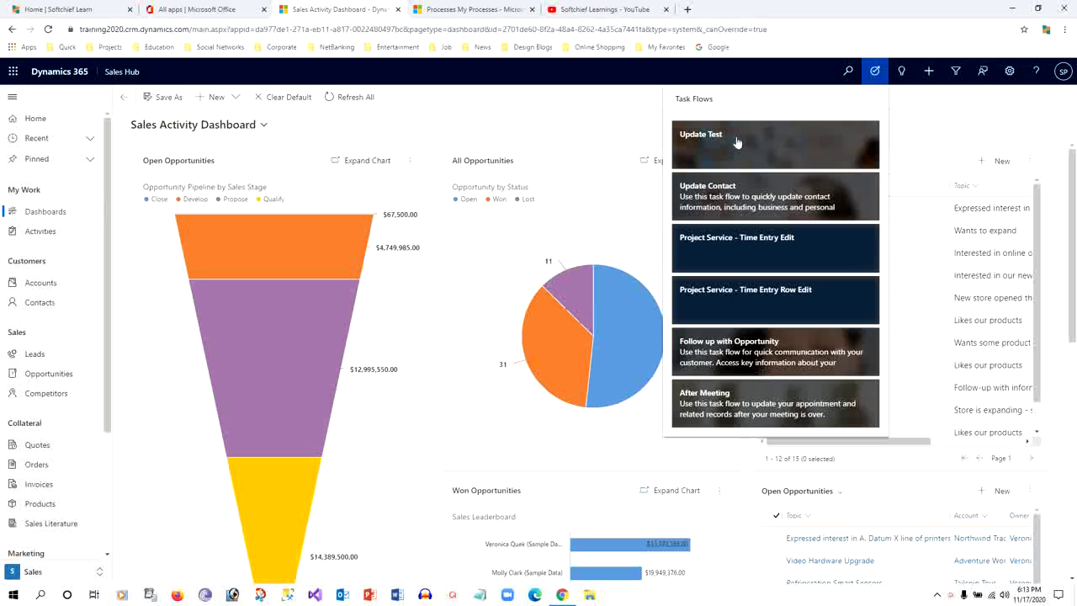
Start the Update Contact task flow and pick the contact to update from the lookup
left_click(768, 203)
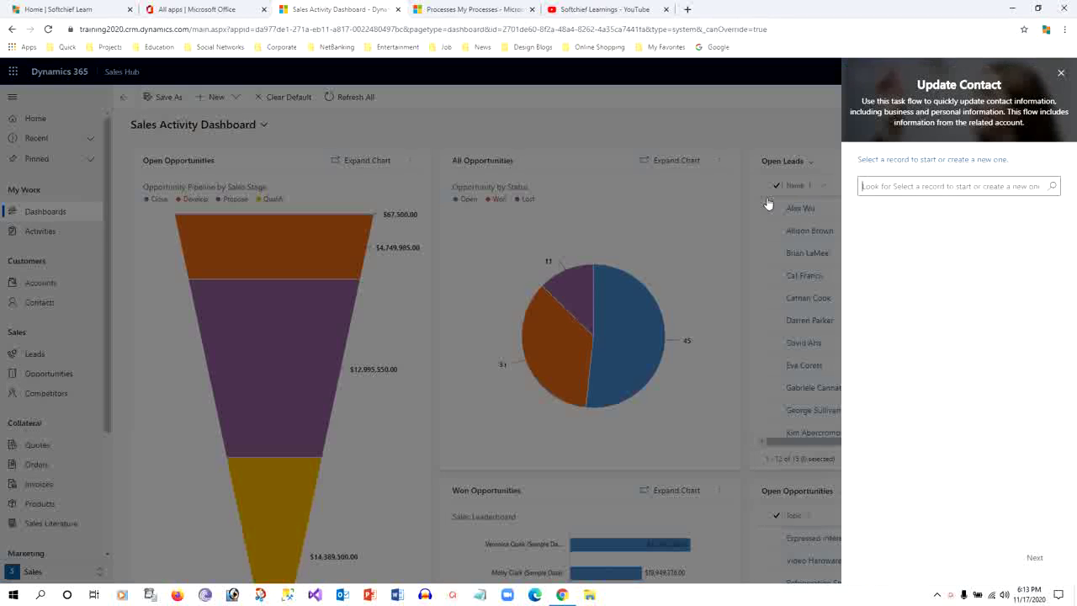
left_click(1052, 186)
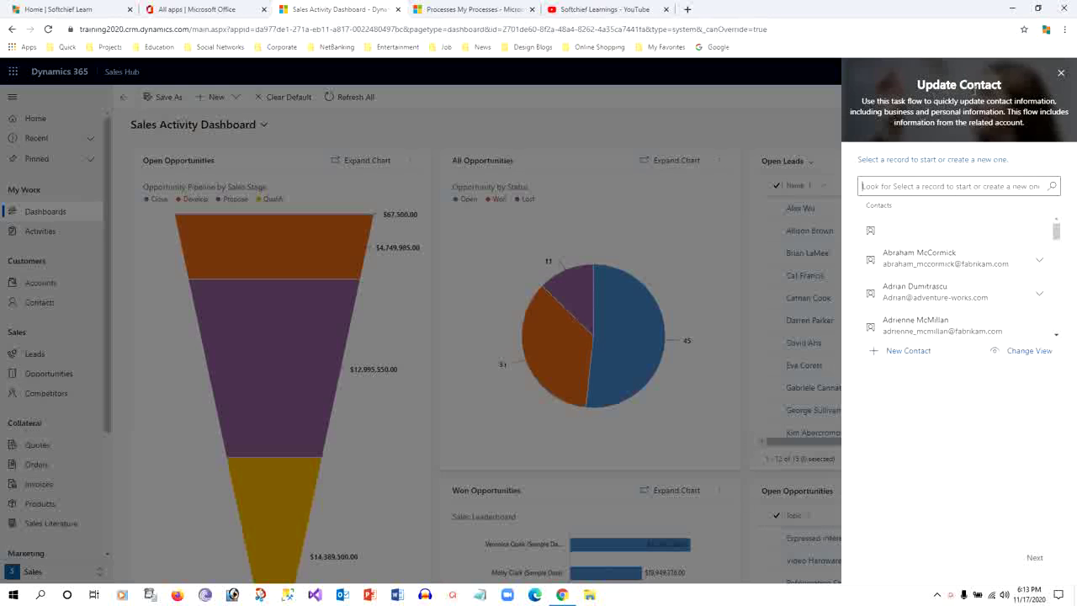
left_click(955, 260)
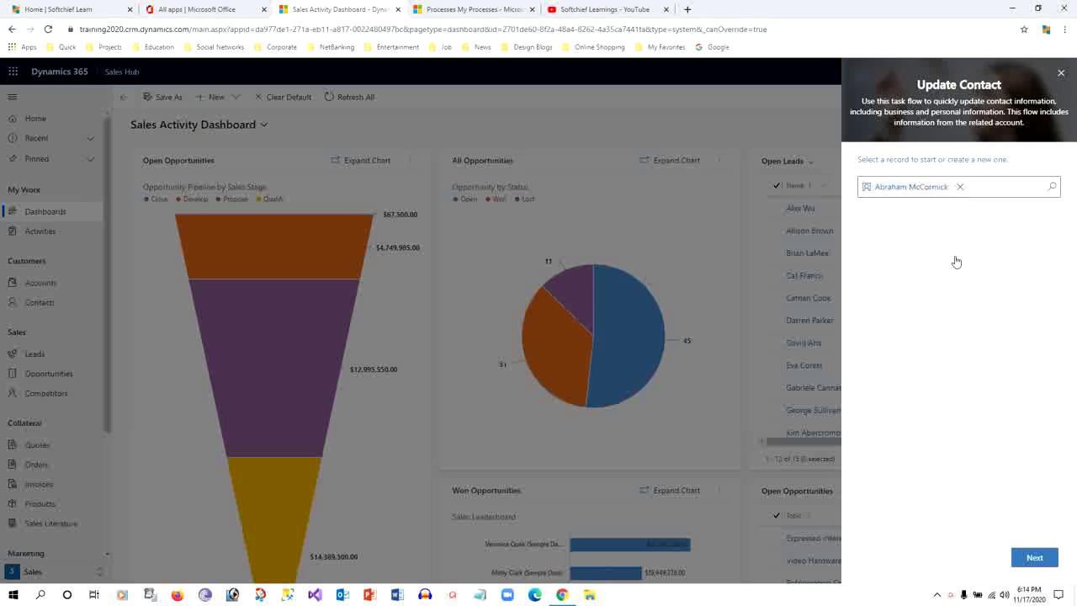
left_click(1032, 559)
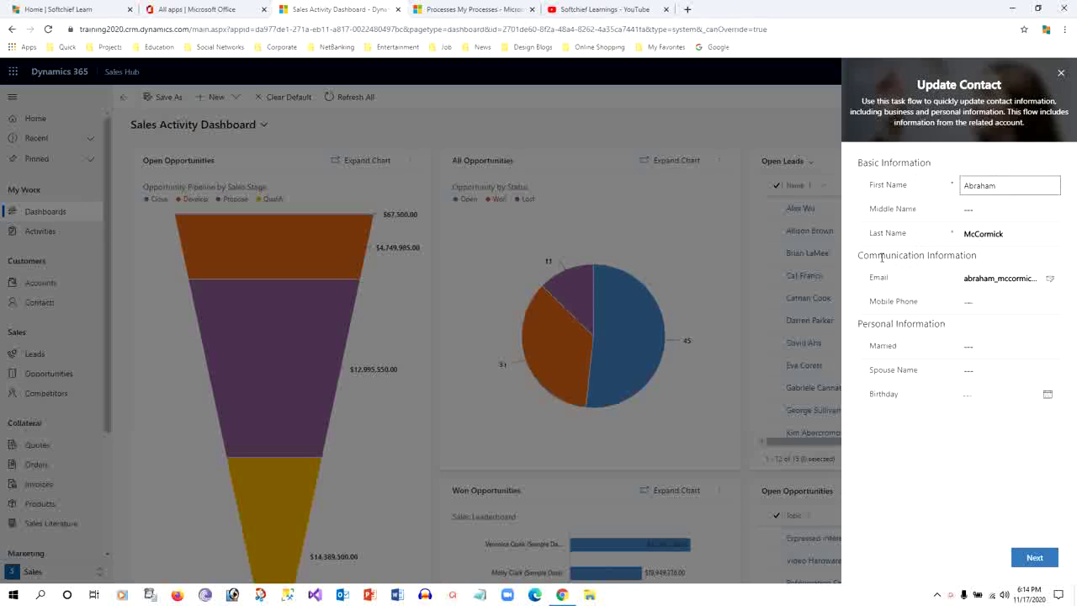
Enter the contact's middle name, then finish the flow and dismiss the saving notice
left_click_drag(882, 257, 995, 261)
left_click(994, 262)
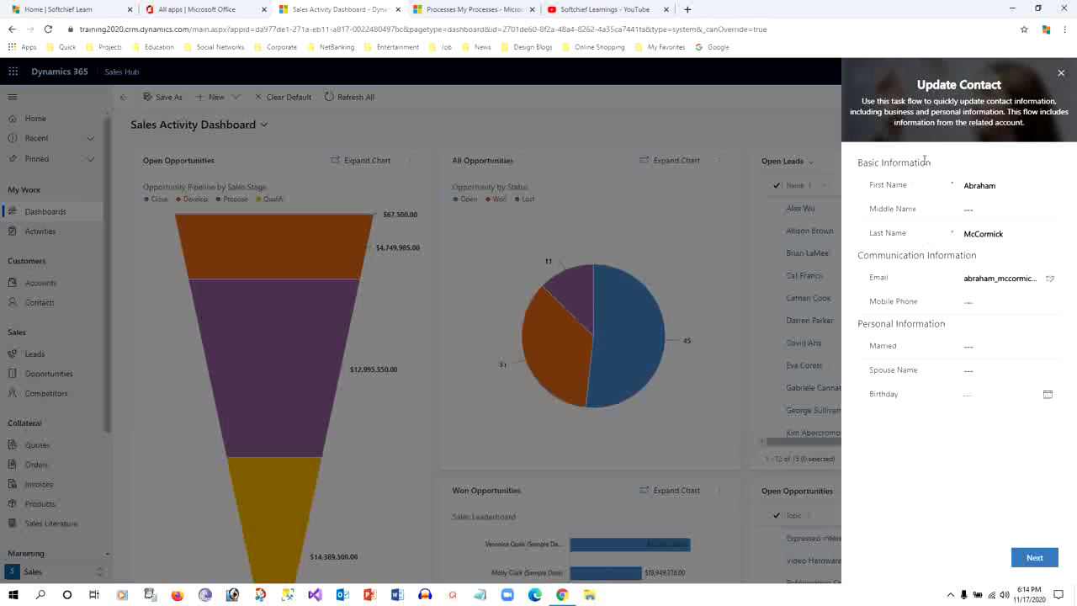
left_click_drag(882, 163, 908, 162)
left_click(923, 219)
type("Kai")
left_click(1033, 557)
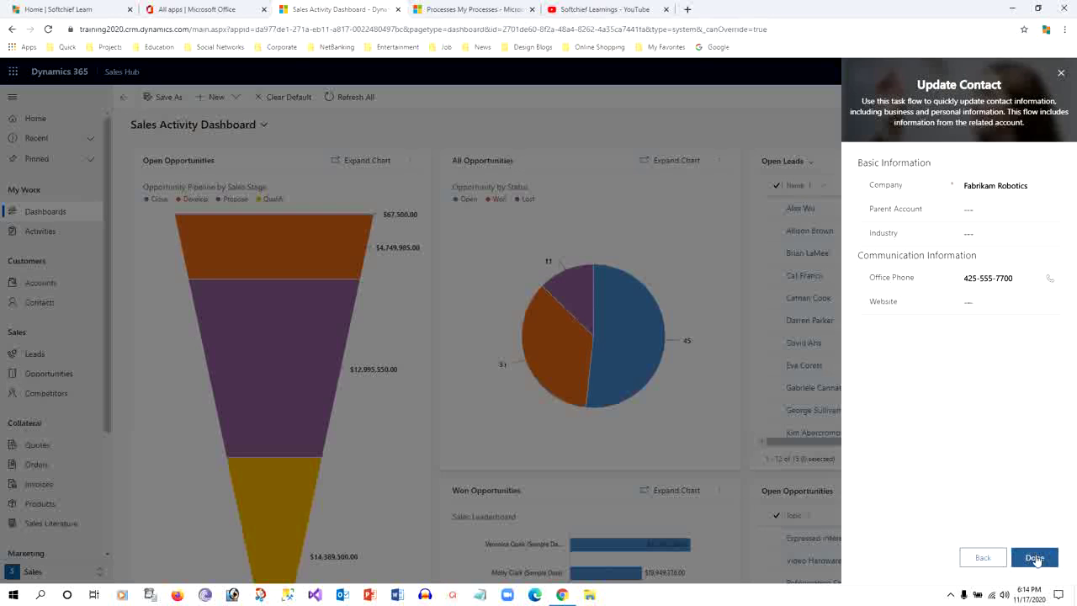
left_click(1060, 74)
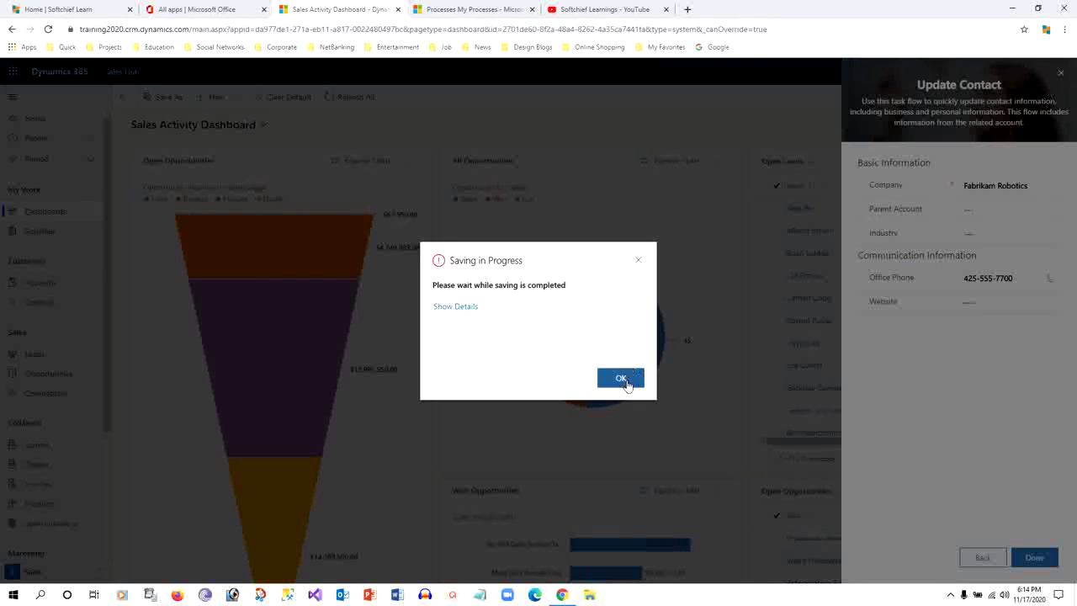
left_click(623, 380)
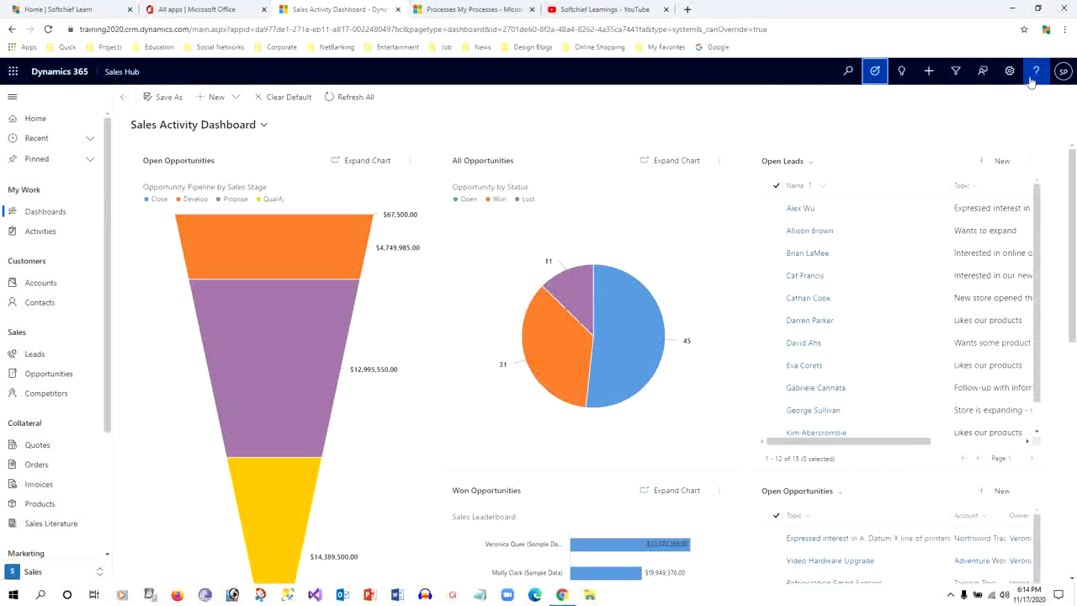
left_click(838, 124)
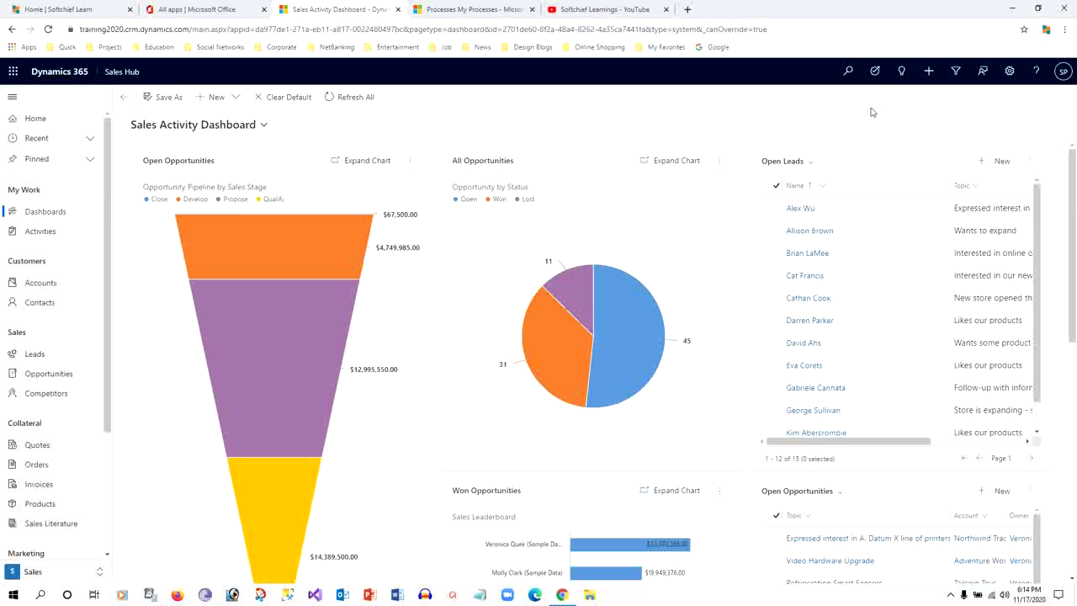
Glance at the Assistant, Task Flows and Settings menus, then switch to the My Processes tab
left_click(901, 72)
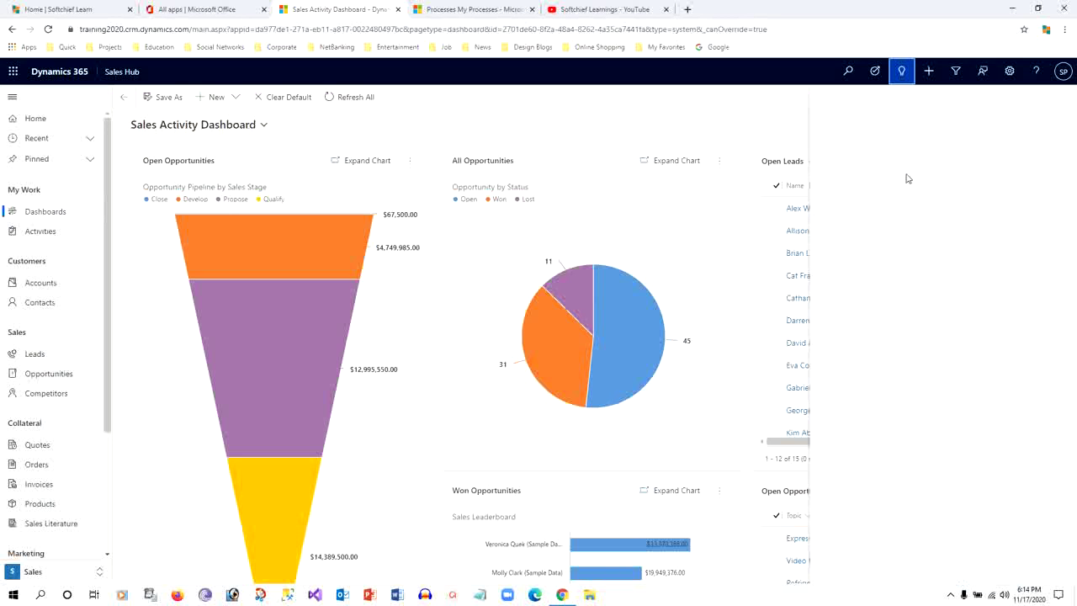
left_click(877, 74)
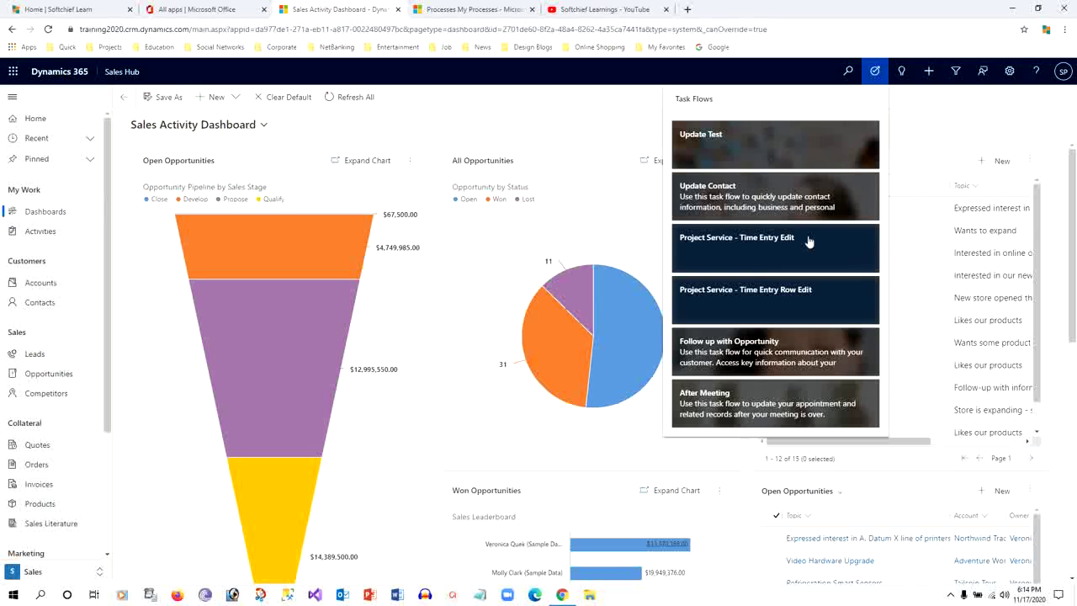
left_click(640, 138)
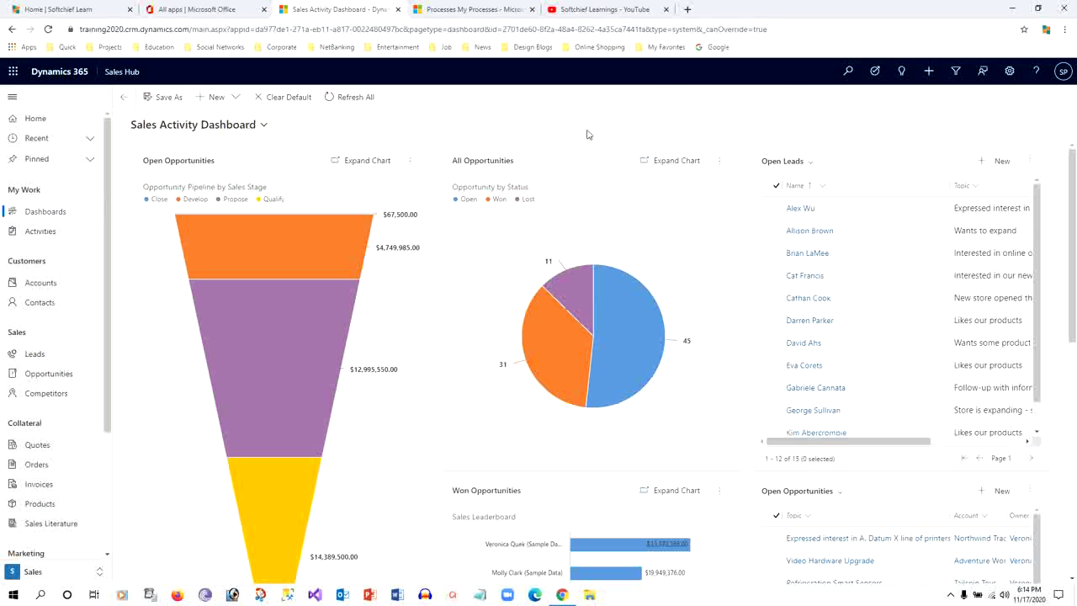
left_click(1010, 72)
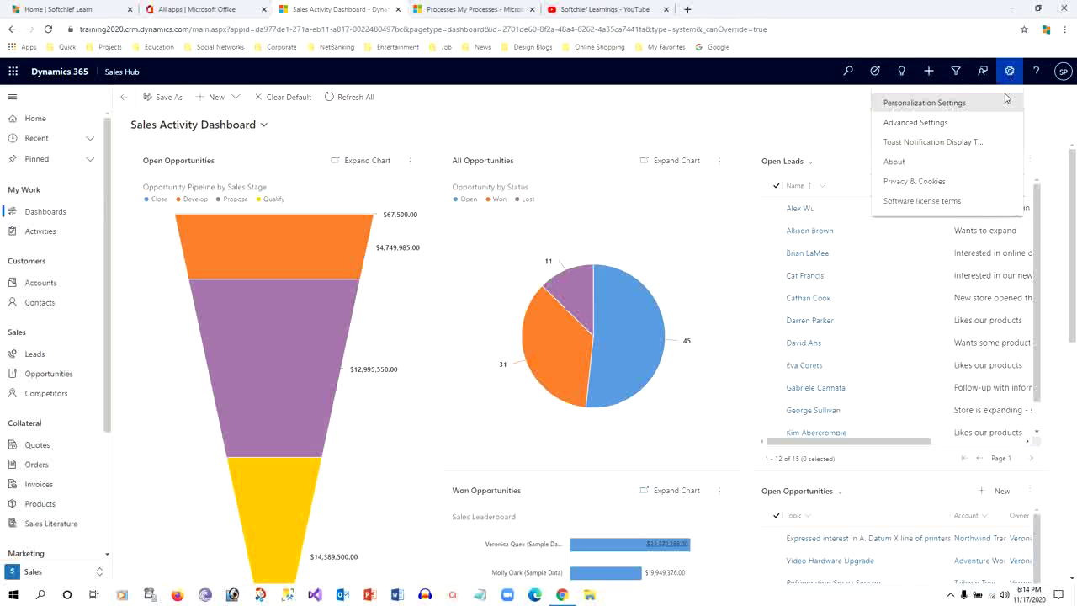
left_click(553, 117)
left_click(486, 8)
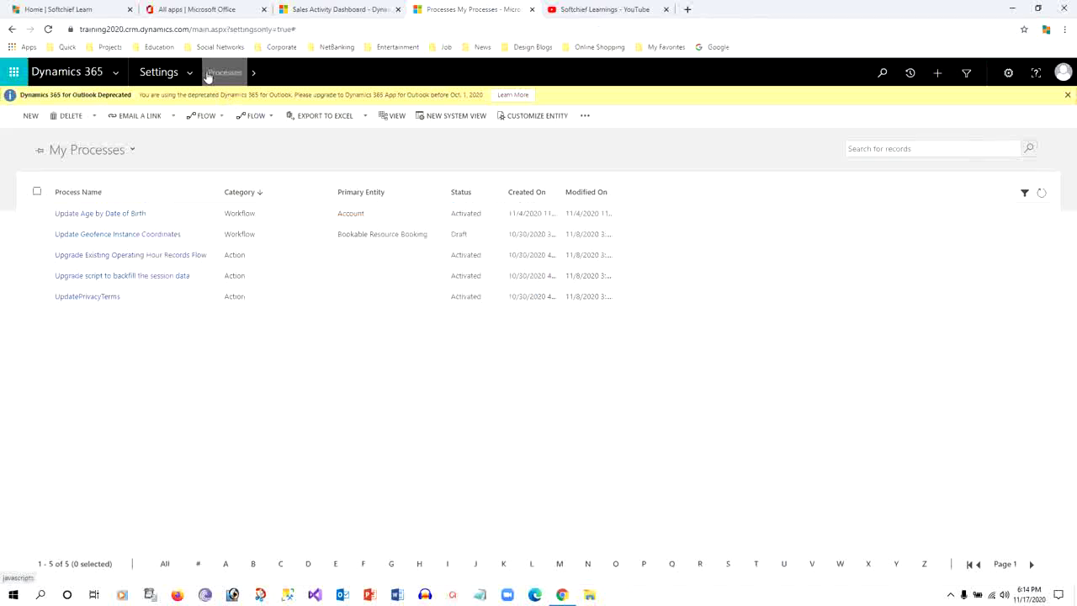
Start a new process named 'Update Account' in the Business Process Flow category
left_click(30, 116)
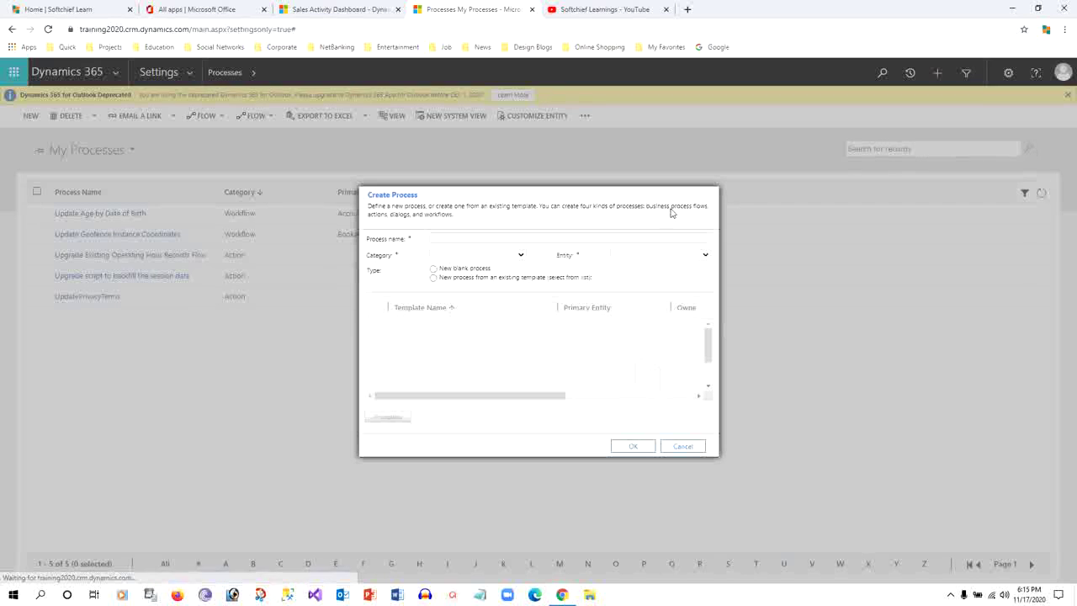
left_click(492, 236)
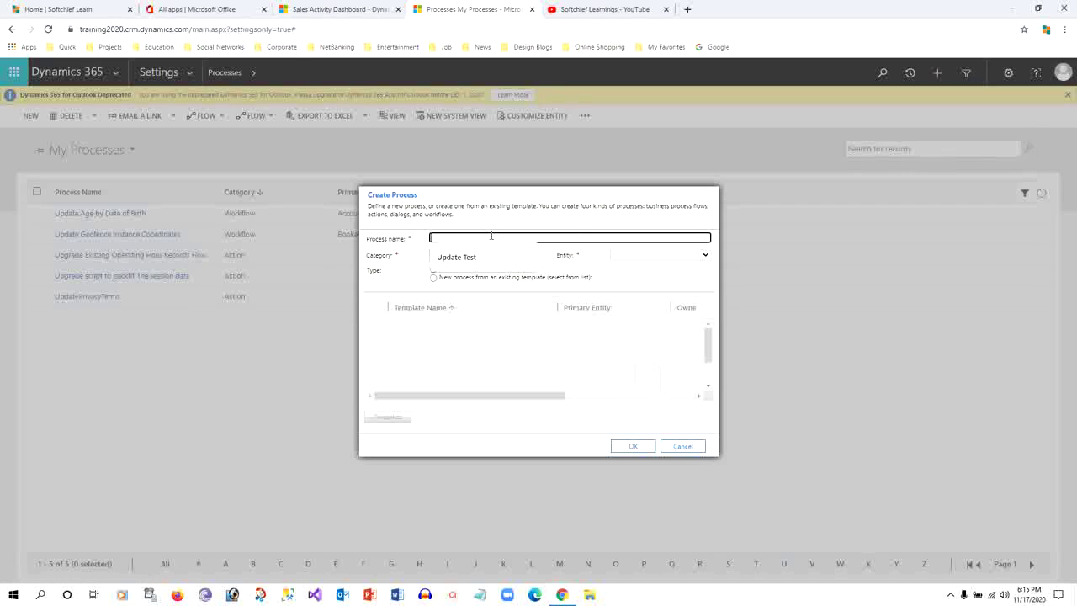
type("Update Account")
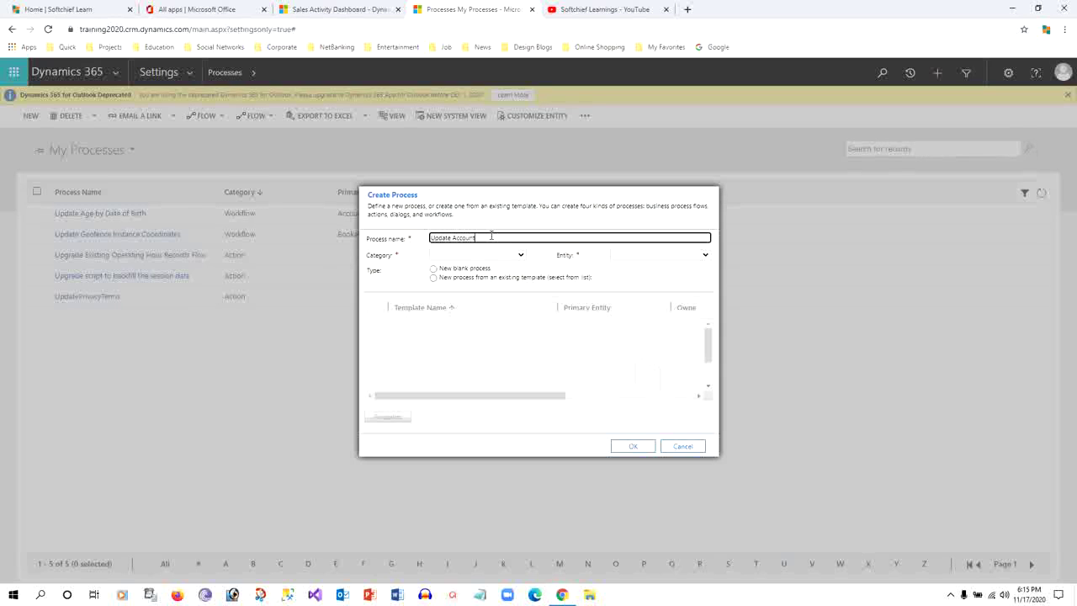
left_click(515, 255)
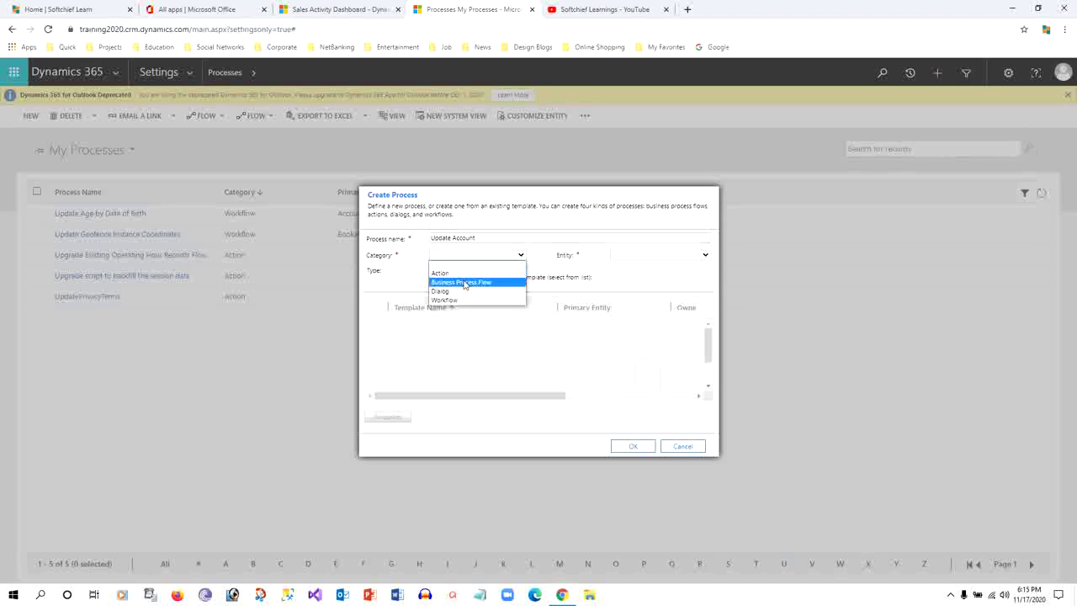
left_click(465, 283)
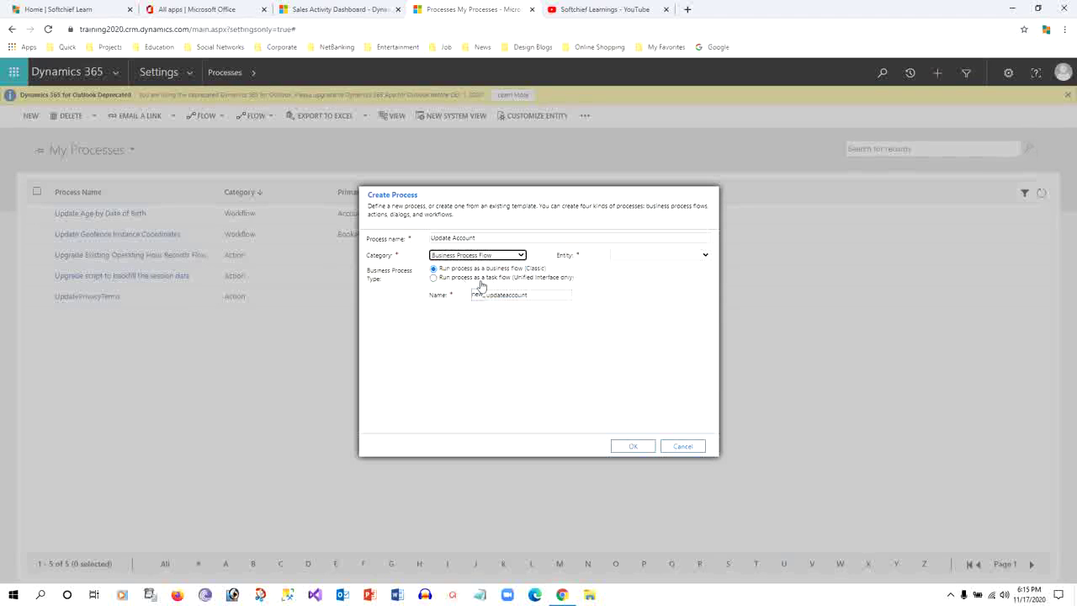
Set it to run as a task flow on the Account entity and create it
left_click(433, 279)
left_click(433, 268)
left_click(433, 278)
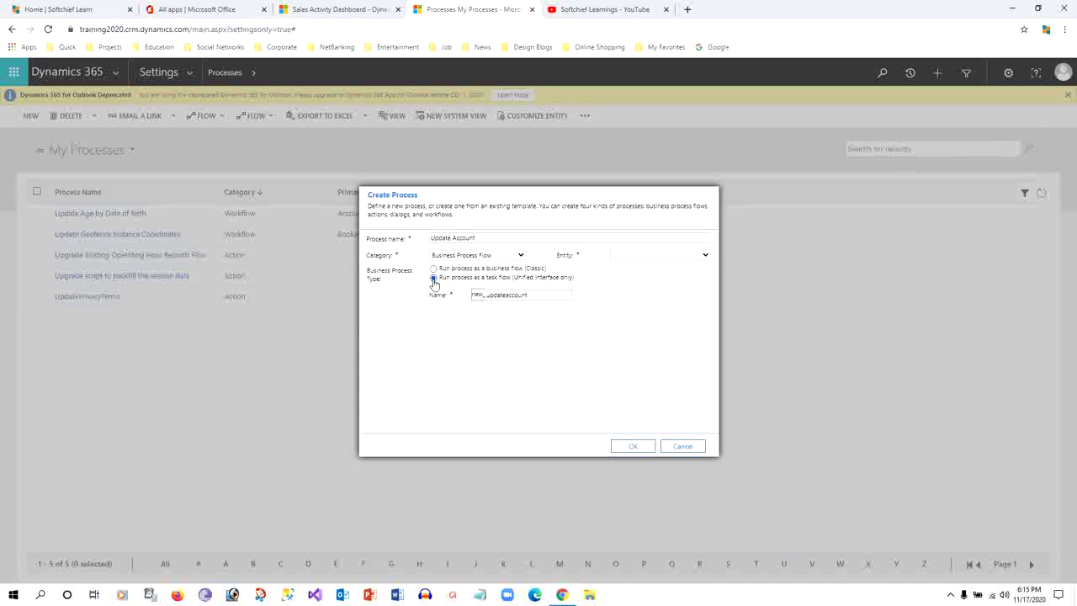
left_click(678, 255)
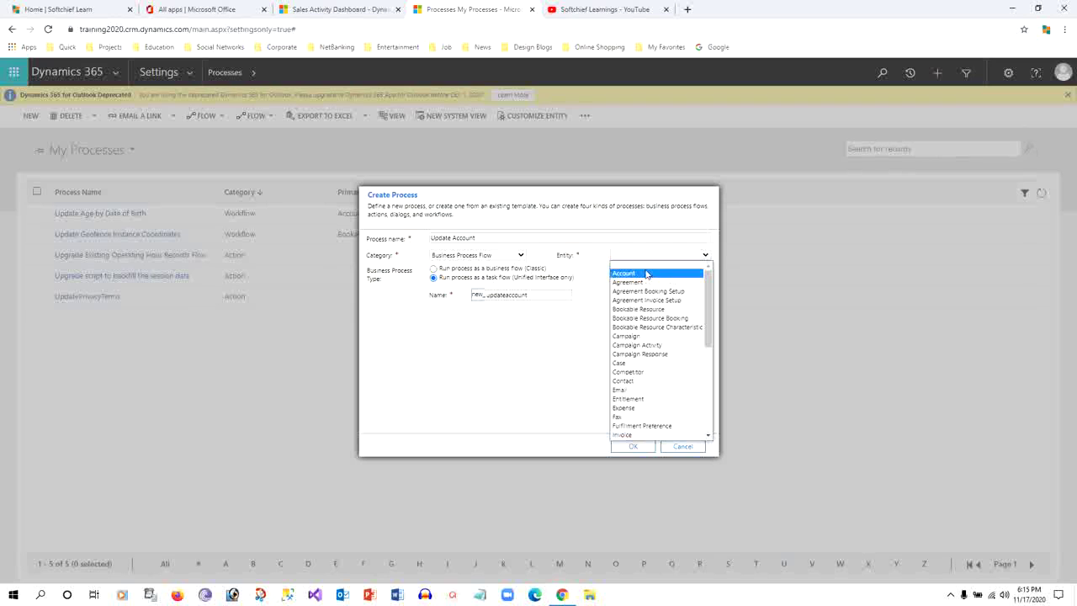
left_click(646, 275)
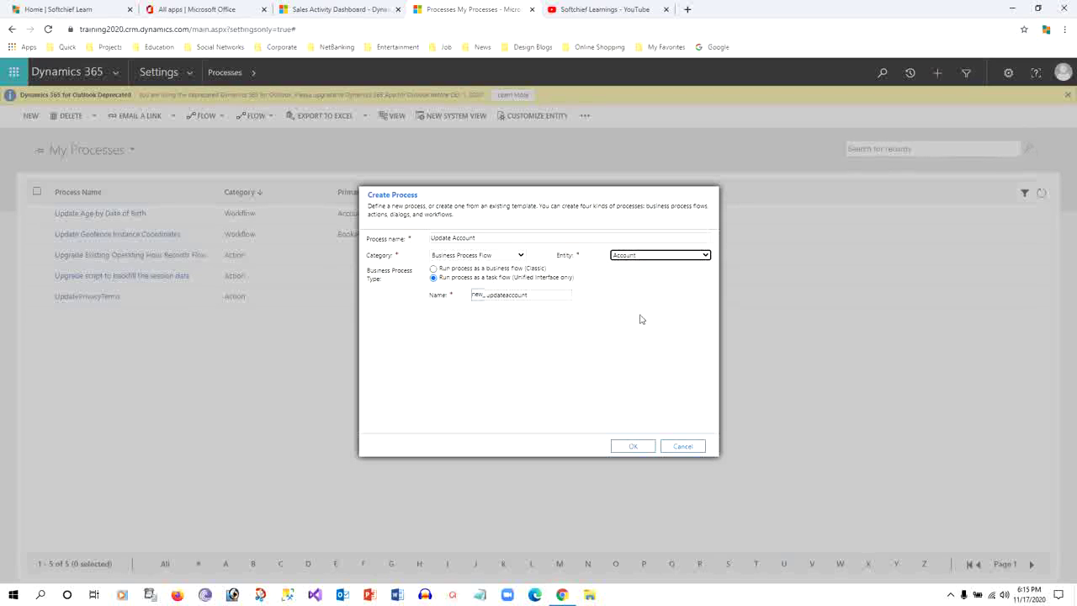
left_click(637, 448)
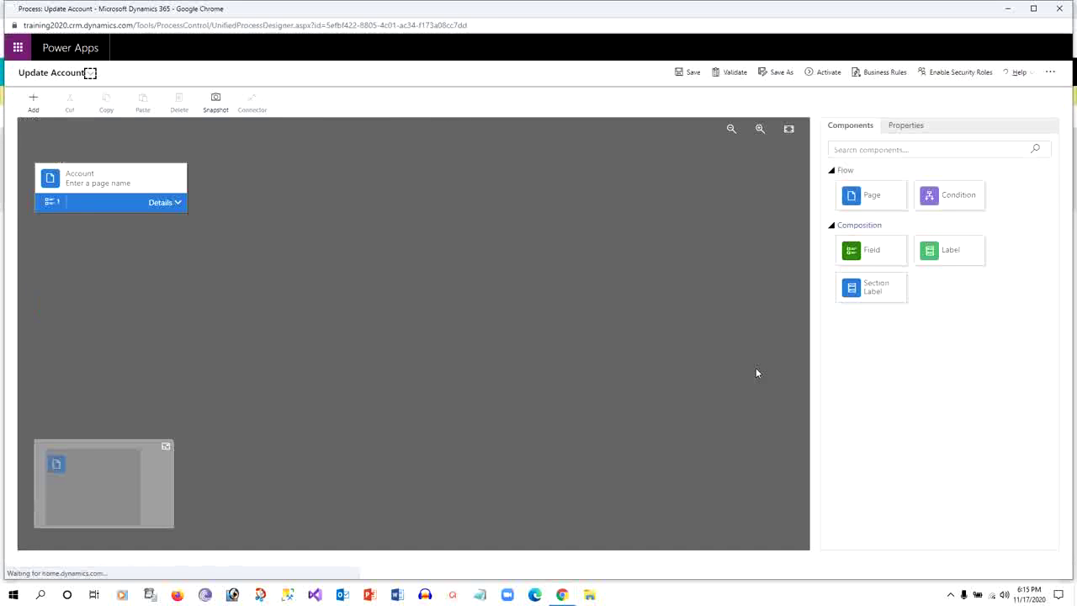
Rename the Account page to 'First Page' and apply it
left_click(143, 180)
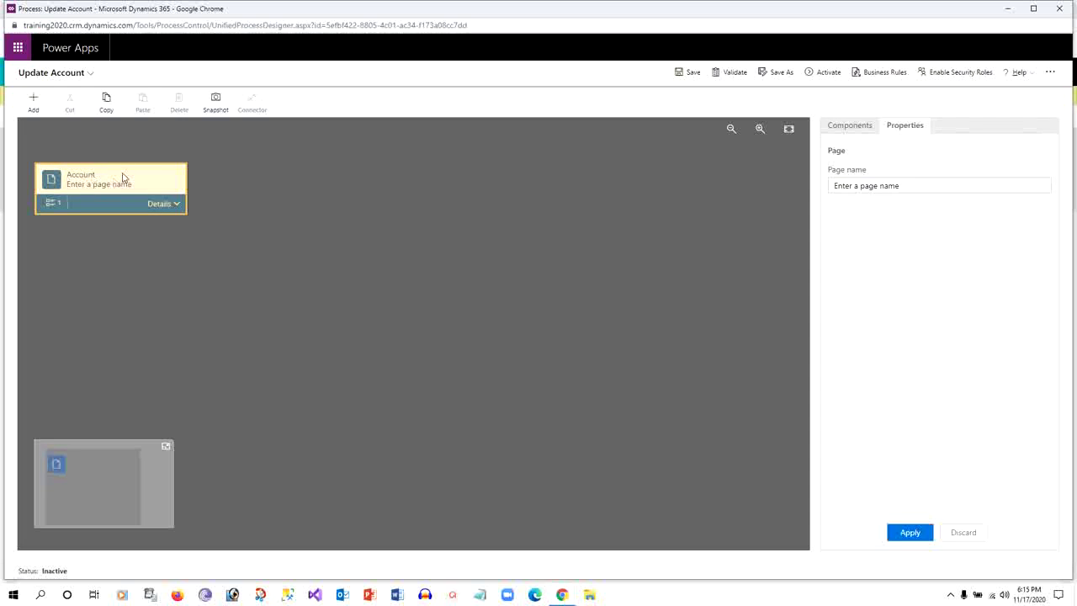
left_click(924, 186)
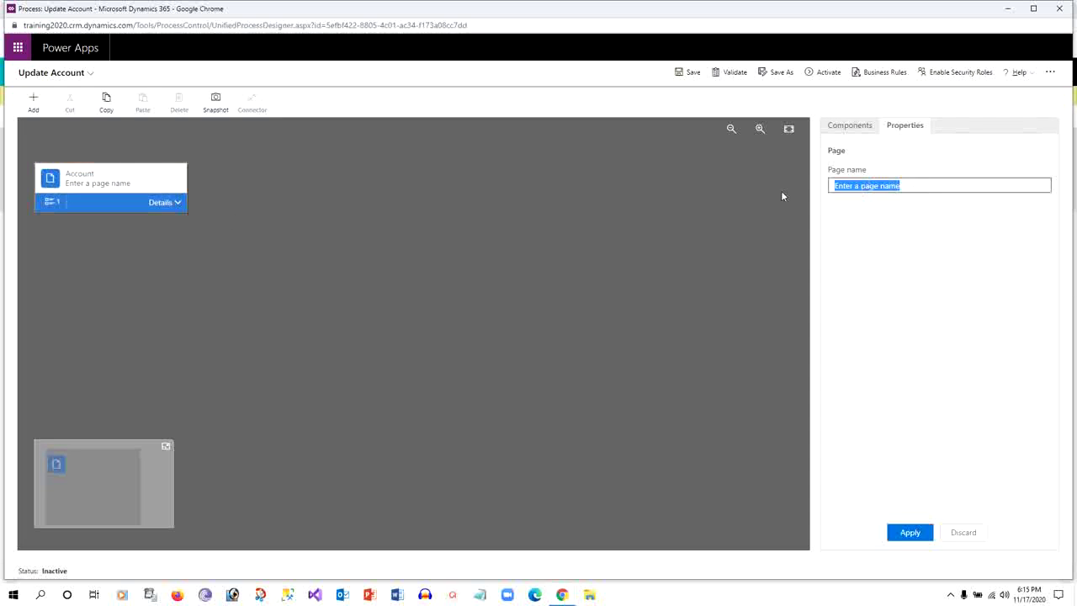
type("Choos")
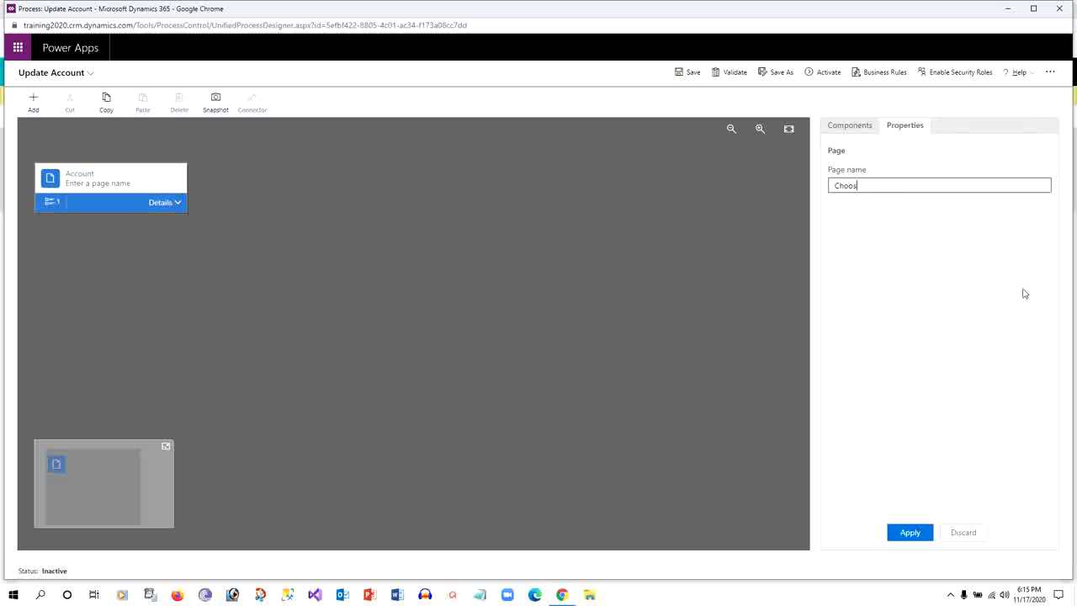
key("BackSpace")
key("BackSpace")
key("BackSpace")
key("BackSpace")
type("First Page")
left_click(922, 533)
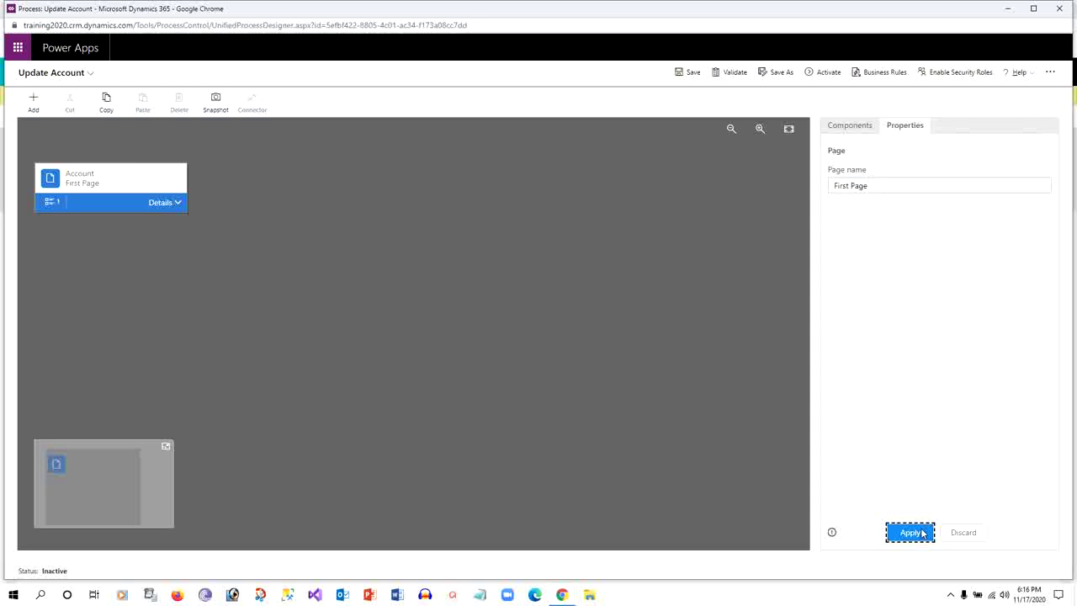
Expand First Page, select its placeholder Field #1, and show the Components list
left_click(177, 203)
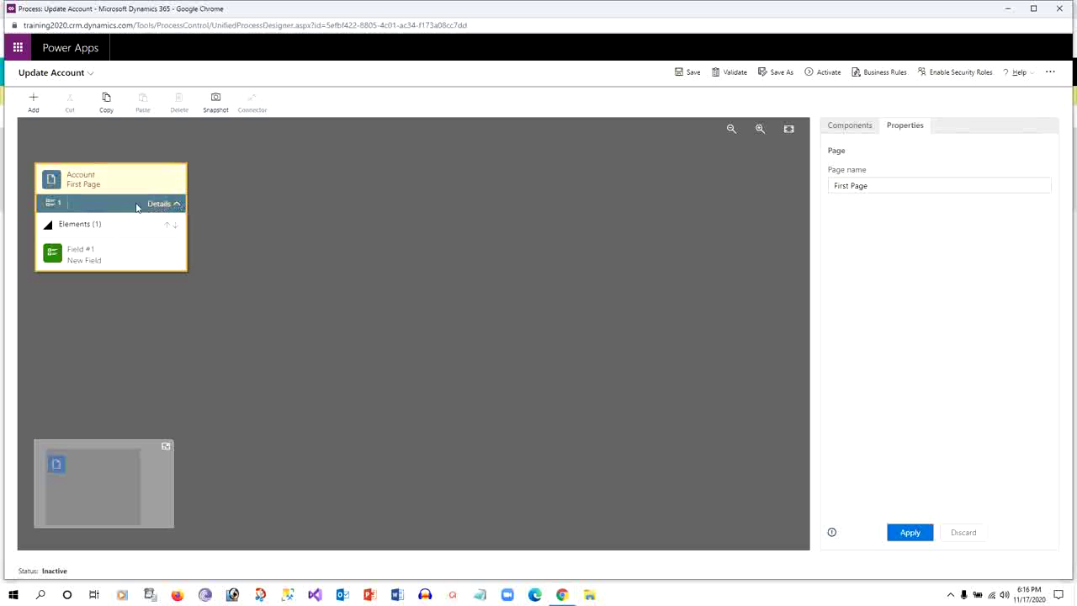
left_click(93, 181)
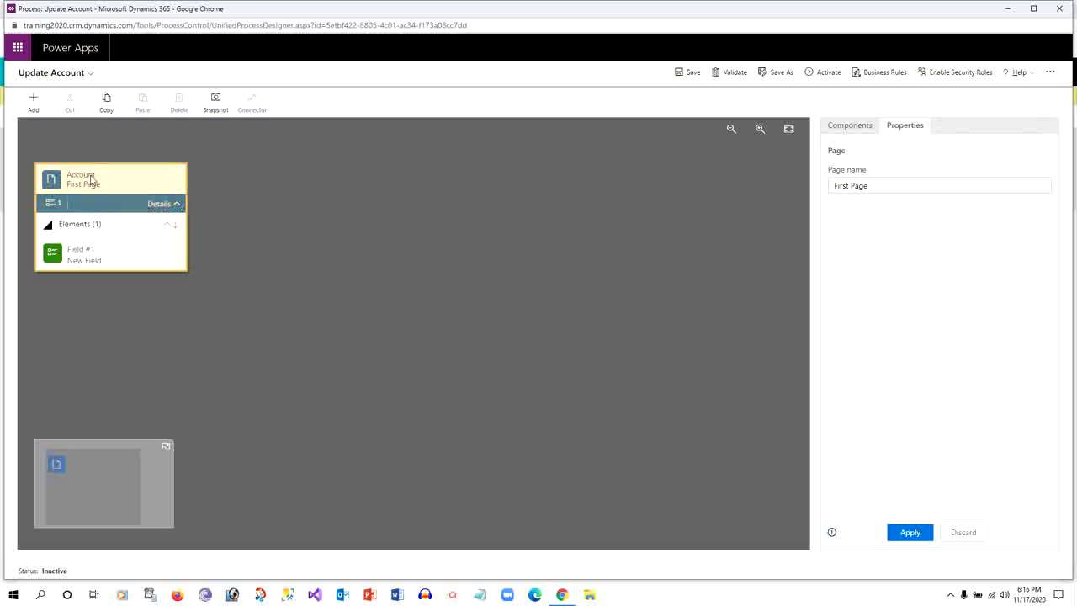
left_click(97, 251)
left_click(851, 126)
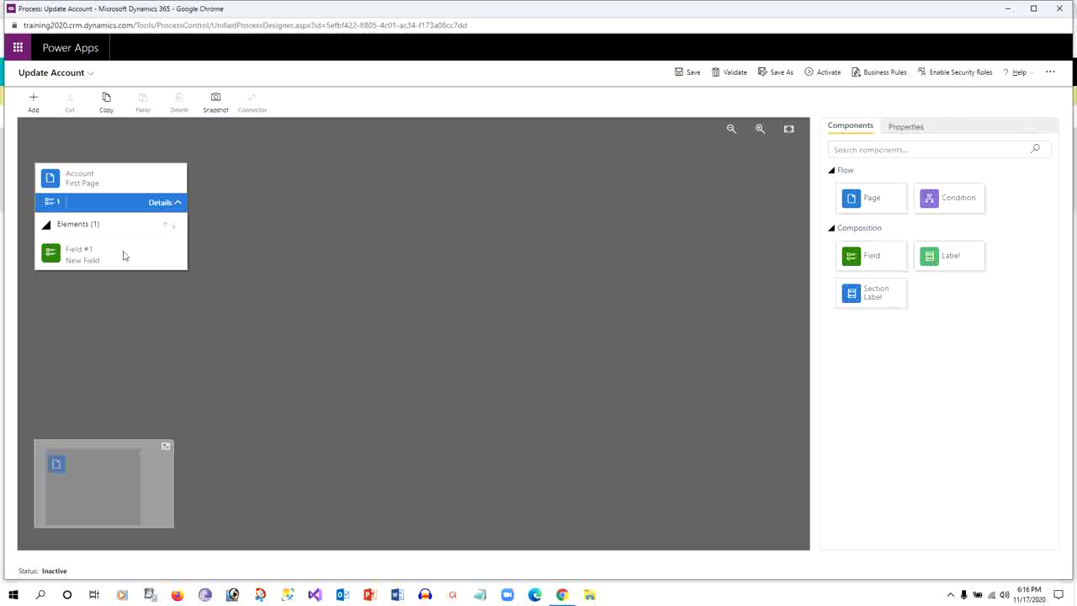
Add a Section Label above Field #1 and name it 'Basic Account Info'
left_click_drag(878, 298, 104, 246)
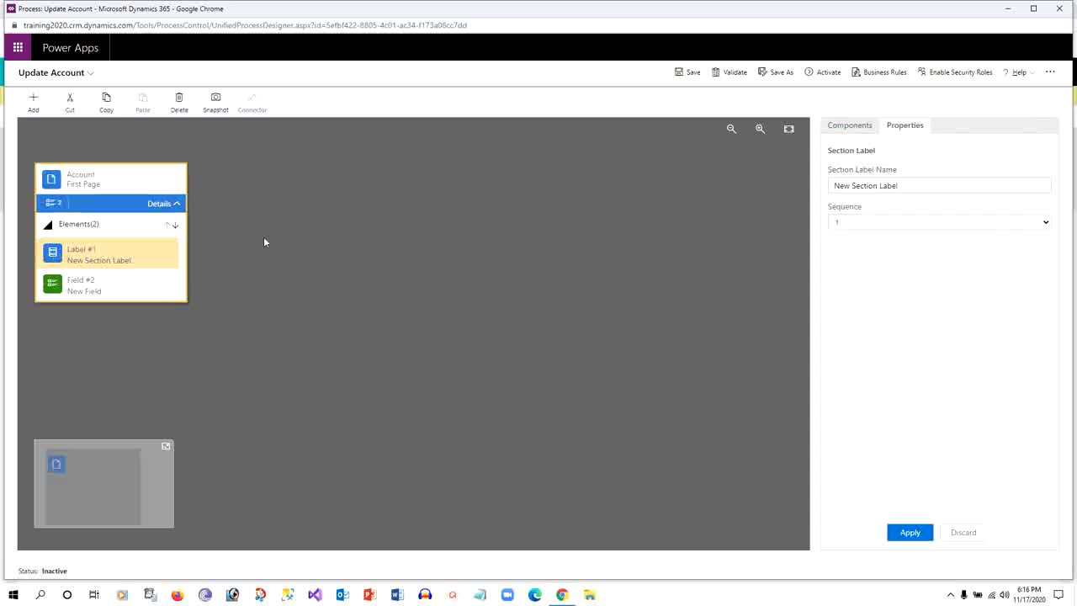
left_click_drag(928, 187, 771, 188)
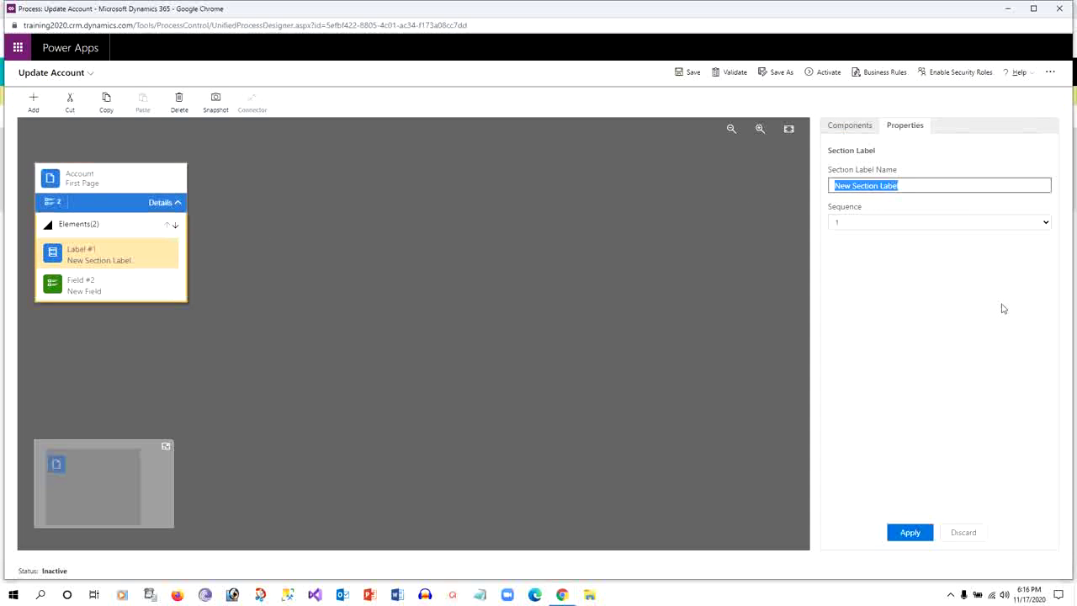
type("basi")
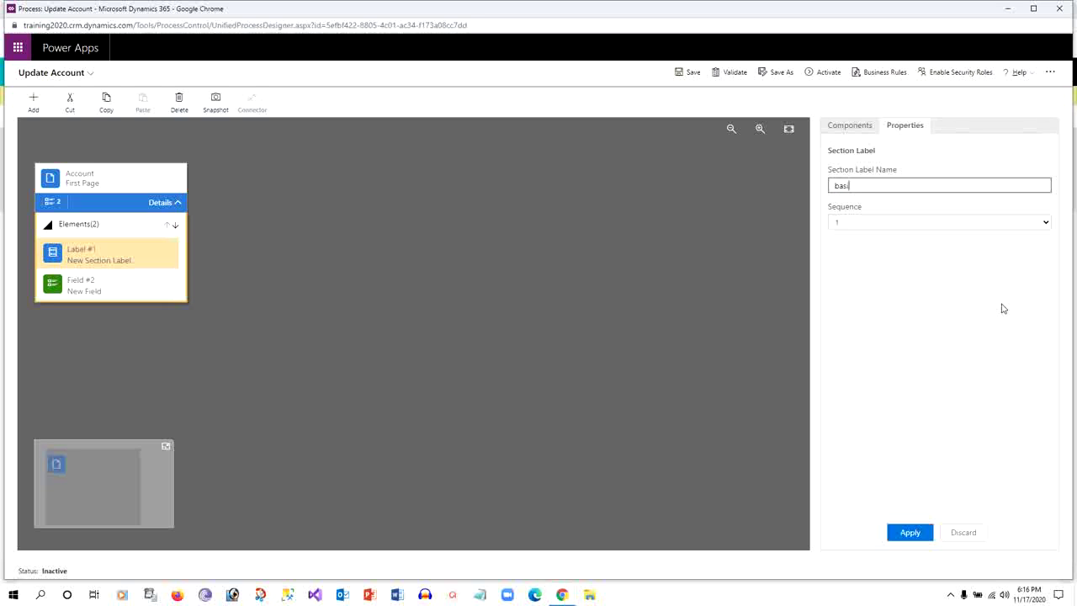
key("BackSpace")
key("BackSpace")
key("BackSpace")
type("Basic Account Info")
left_click(913, 533)
left_click(92, 286)
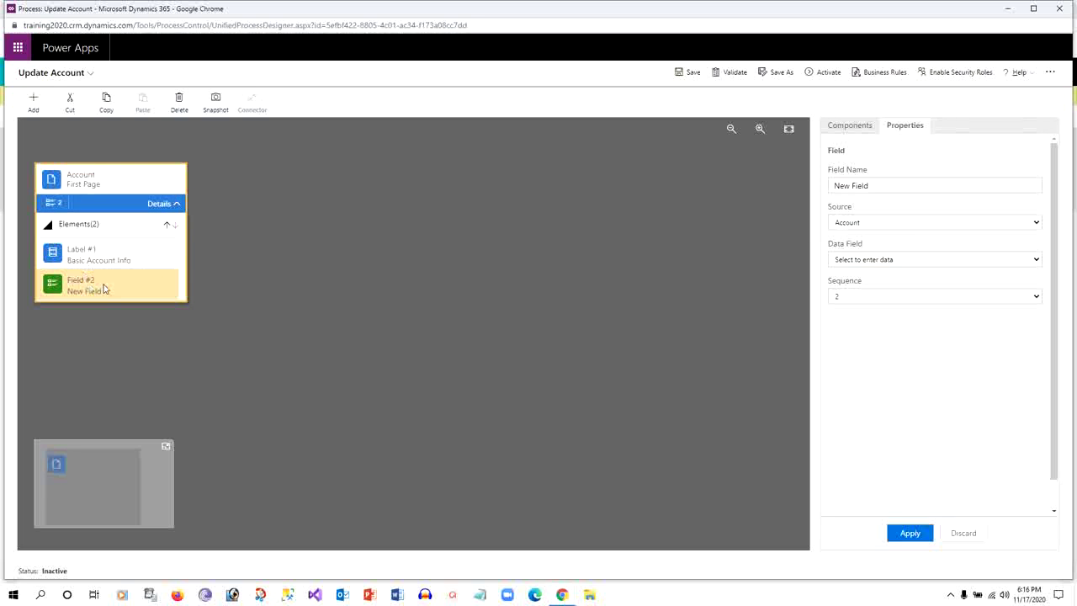
Bind Field #2 on First Page to the Account Name data field and apply it
left_click_drag(882, 187, 779, 187)
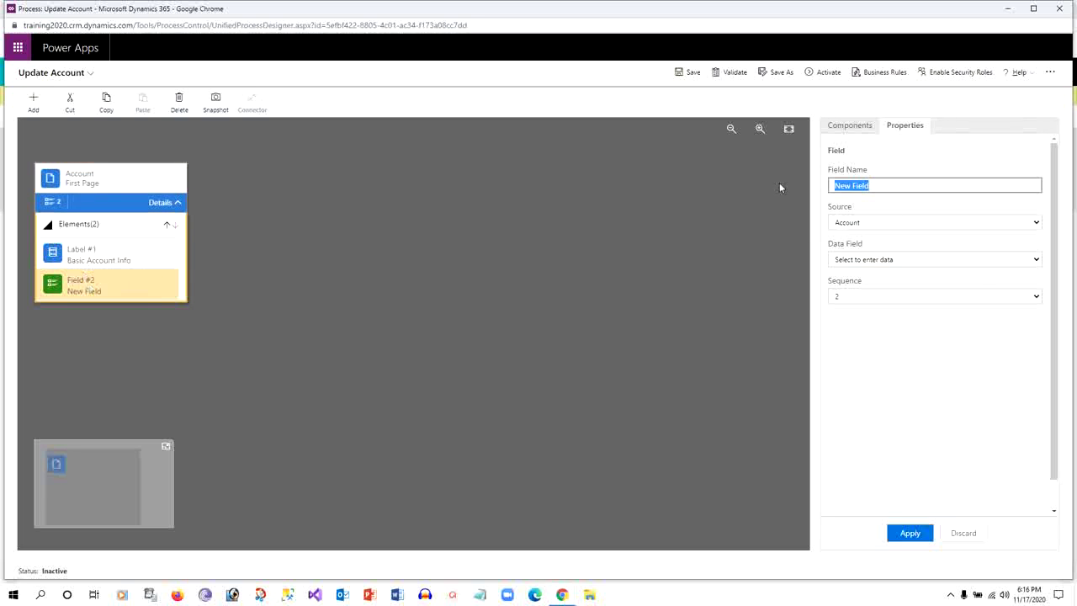
left_click(982, 263)
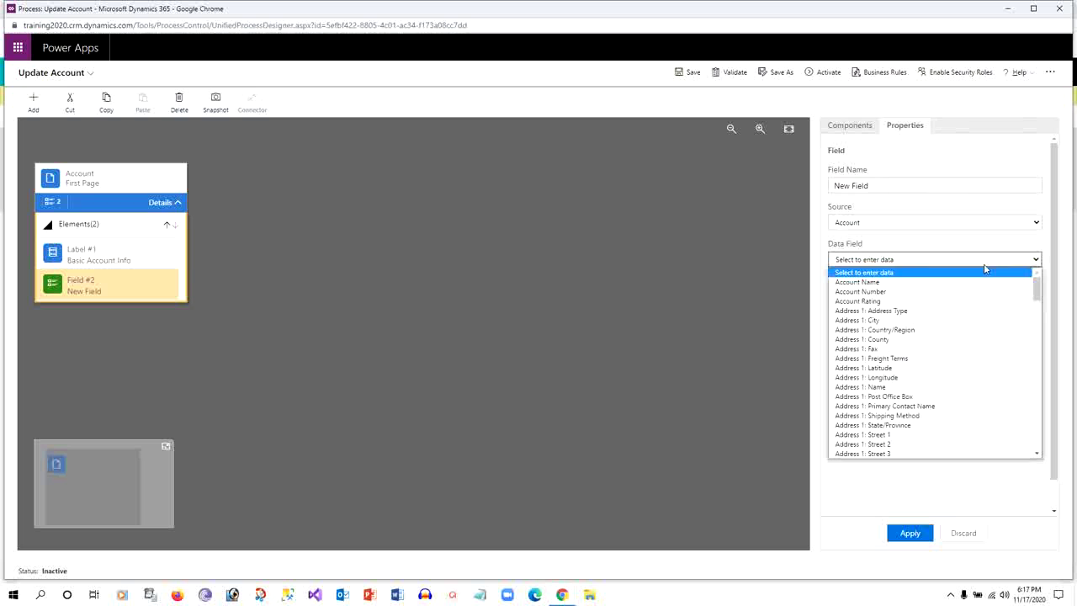
left_click(859, 283)
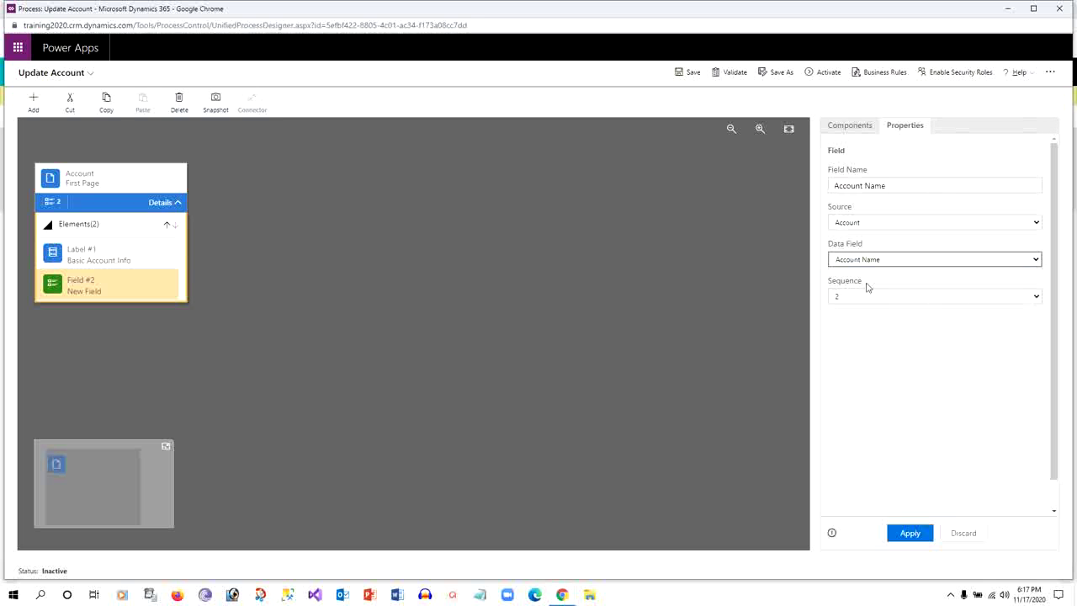
left_click(917, 534)
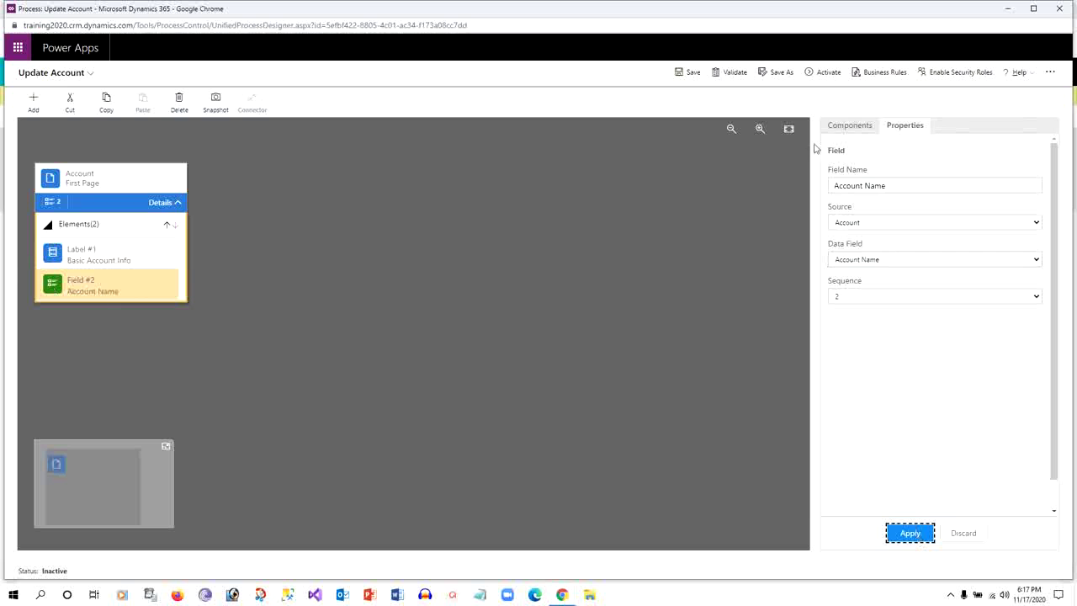
left_click(846, 126)
Drop a new Field #3 onto First Page and bind it to the Email data field
left_click_drag(889, 260, 98, 297)
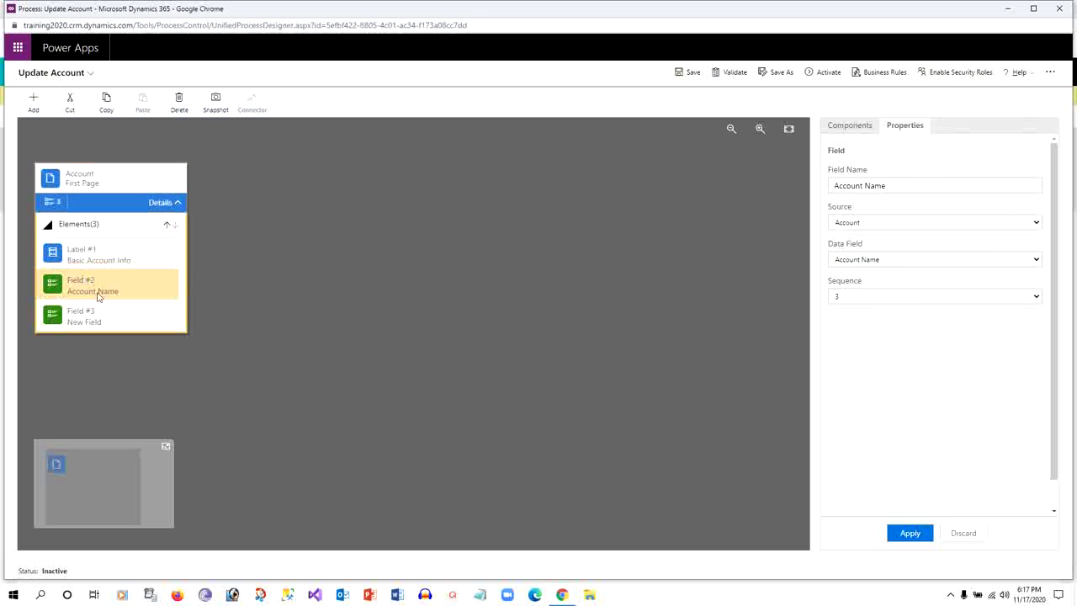
left_click(89, 314)
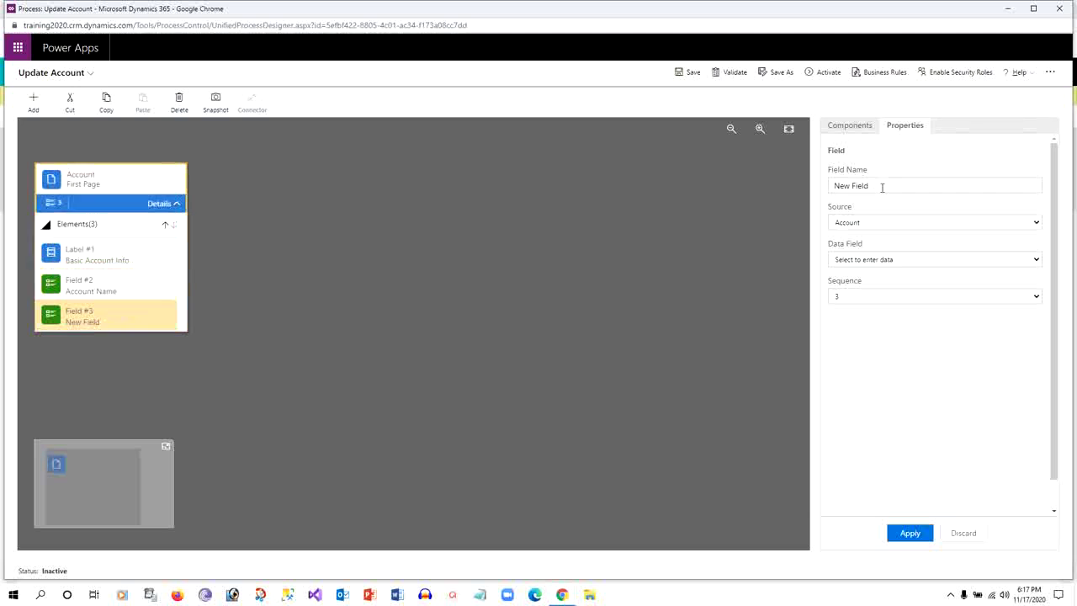
left_click(850, 260)
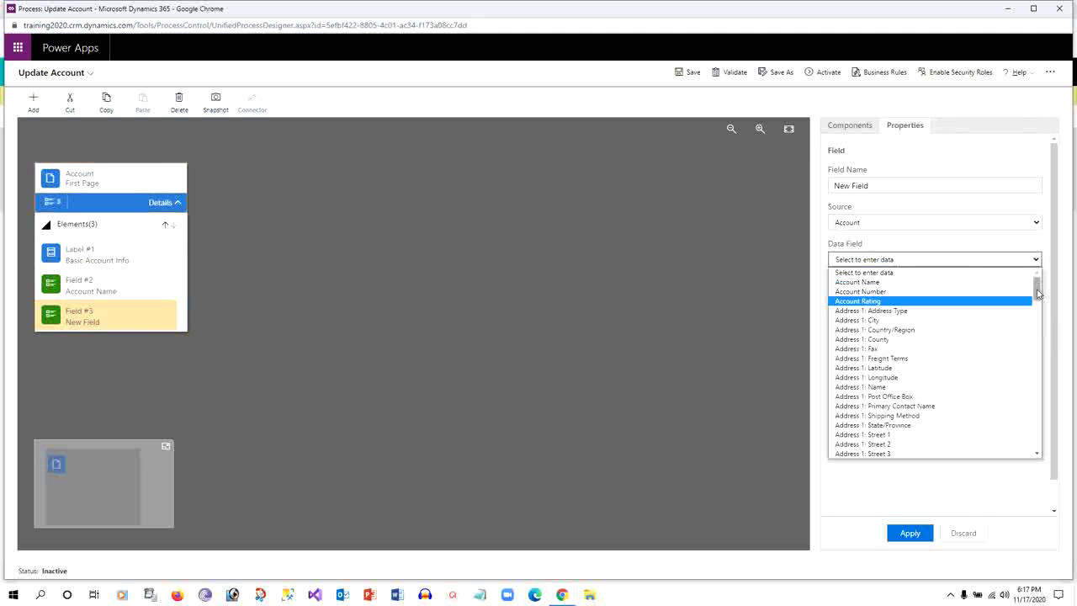
left_click_drag(1036, 292, 1036, 380)
left_click(846, 316)
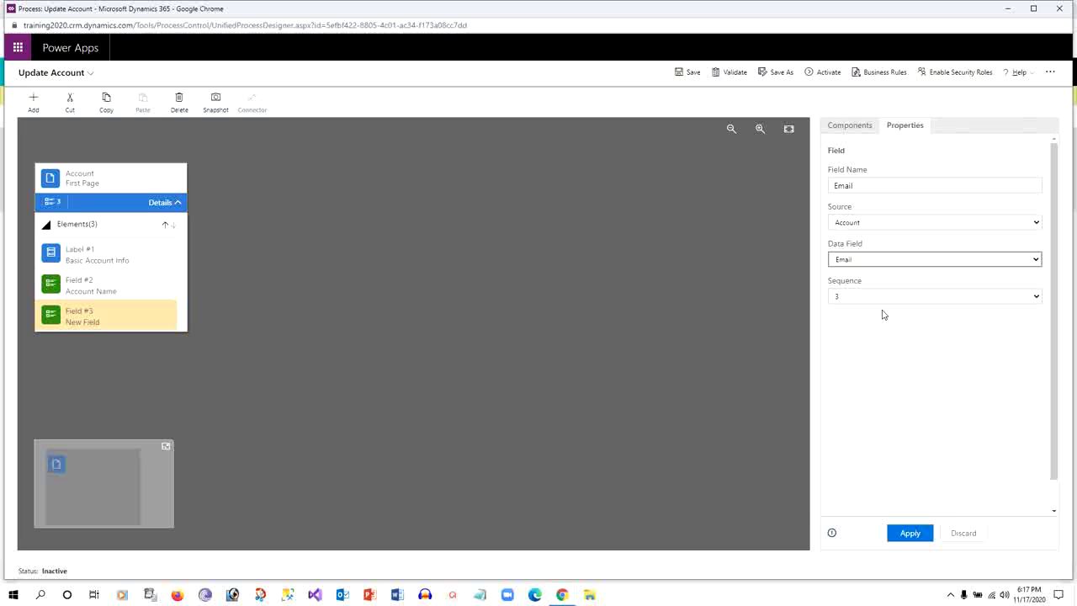
left_click(910, 533)
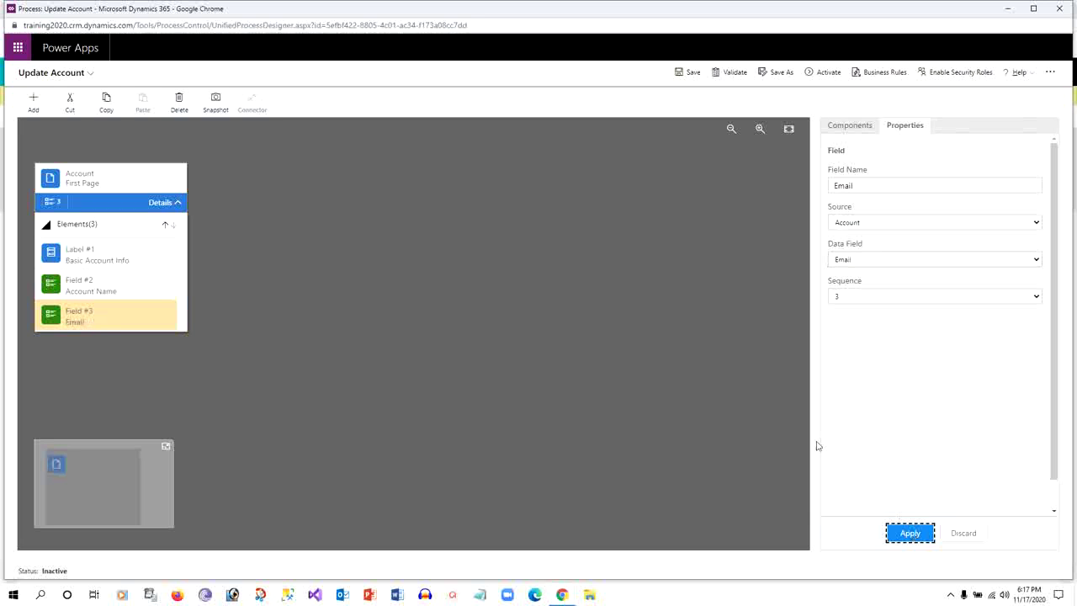
Place a new page after First Page and name it 'Second Page'
left_click(835, 133)
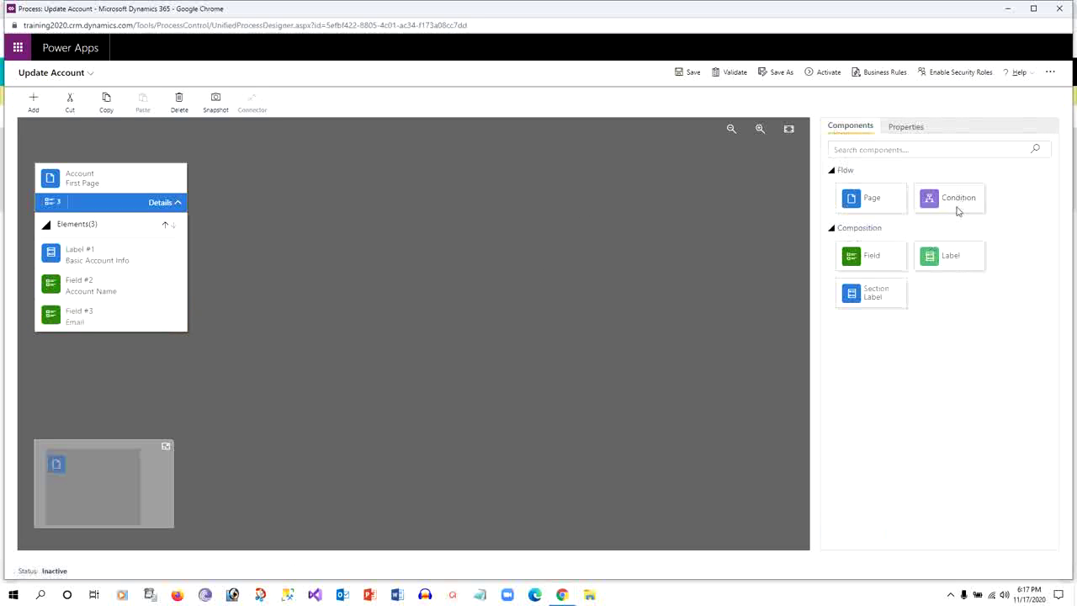
mouse_move(876, 199)
left_mouse_down()
mouse_move(217, 221)
mouse_move(212, 194)
left_mouse_up()
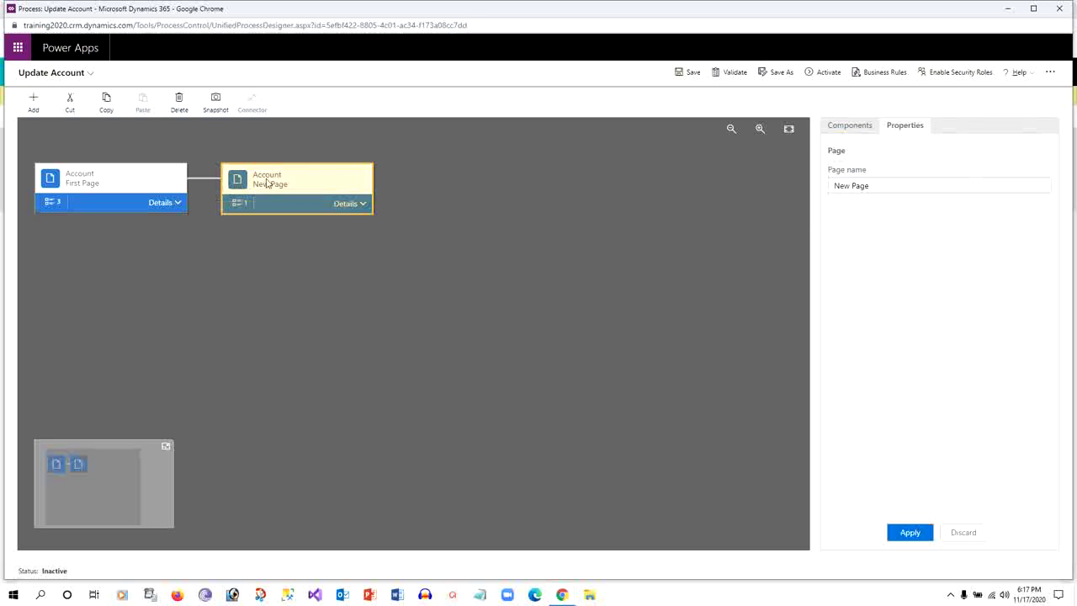
left_click(998, 187)
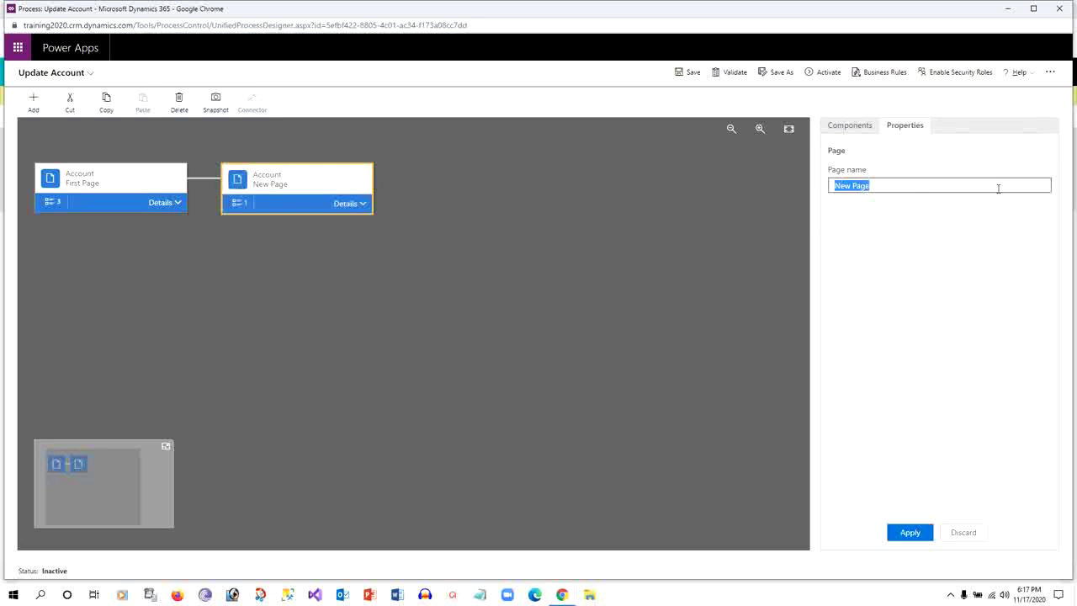
type("Second Page")
left_click(914, 533)
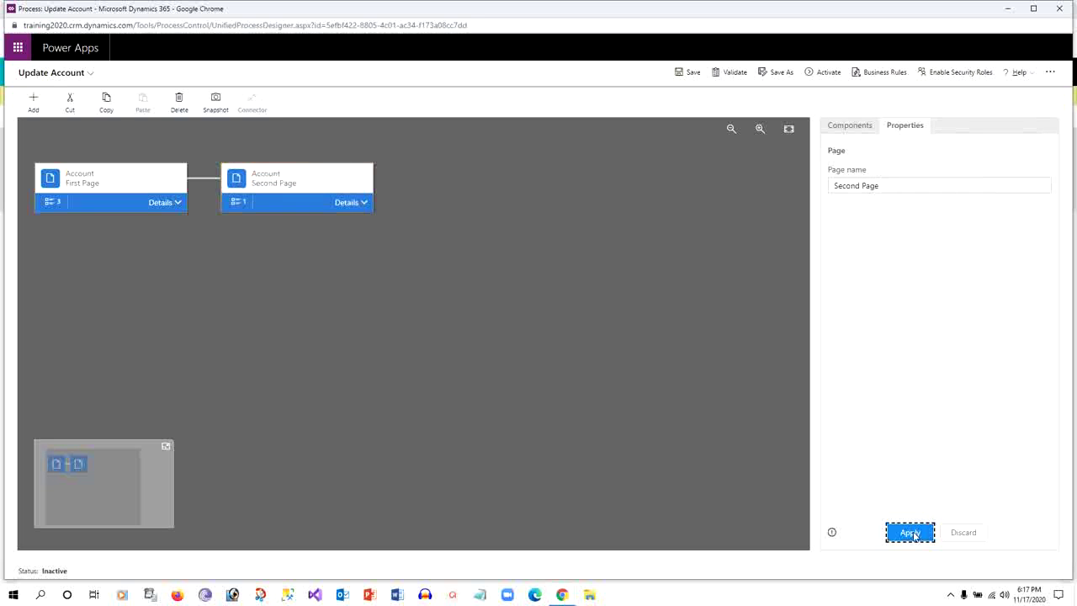
left_click(843, 128)
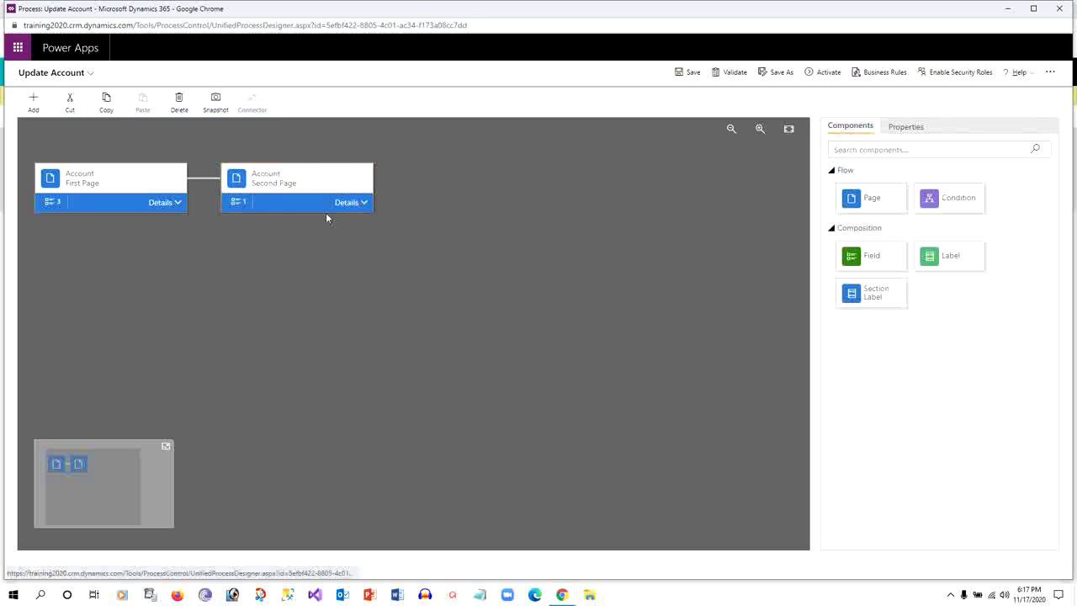
Expand Second Page, abandon a trial condition, and drop another field onto the page
left_click(360, 202)
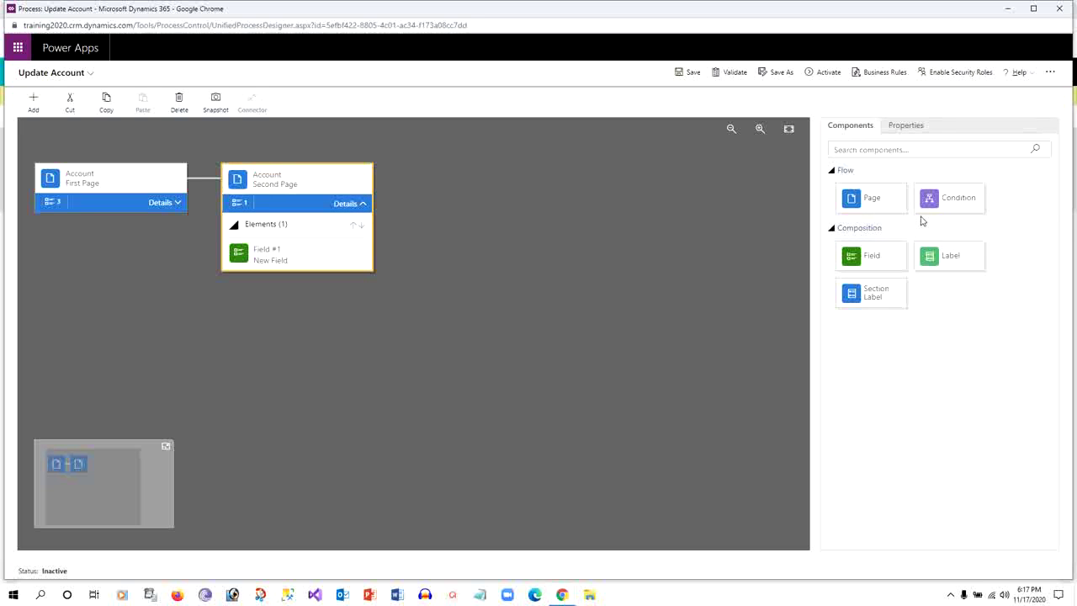
left_click_drag(946, 200, 210, 185)
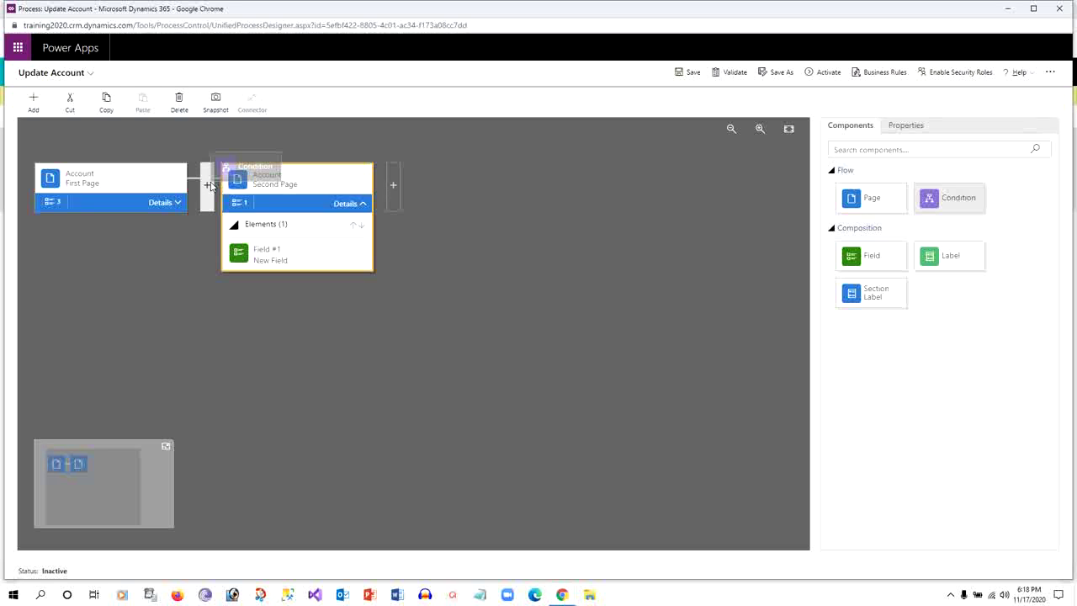
left_click_drag(210, 185, 921, 227)
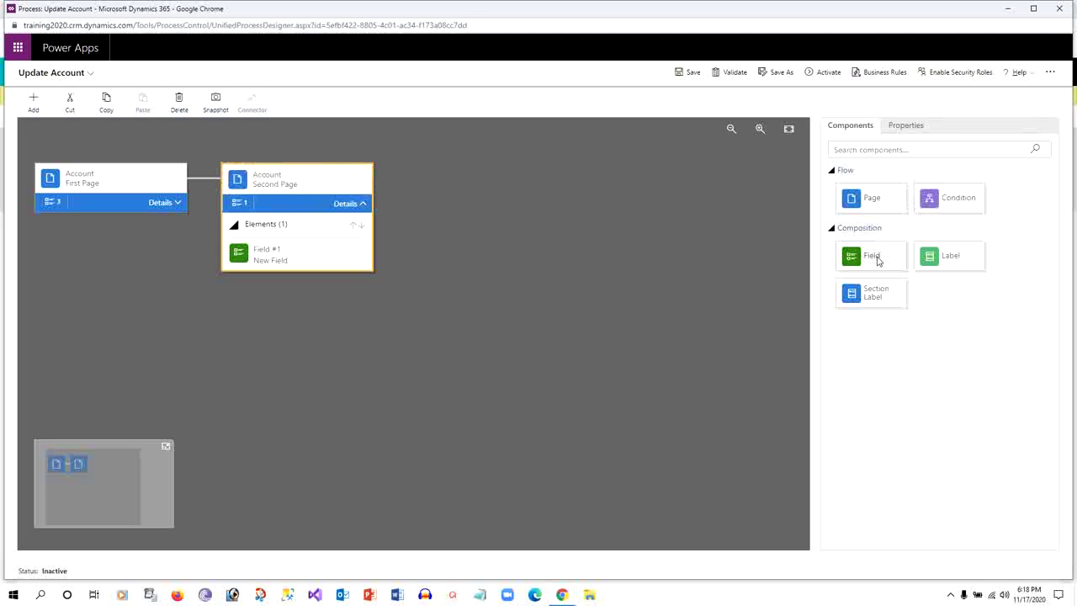
left_click_drag(874, 261, 286, 257)
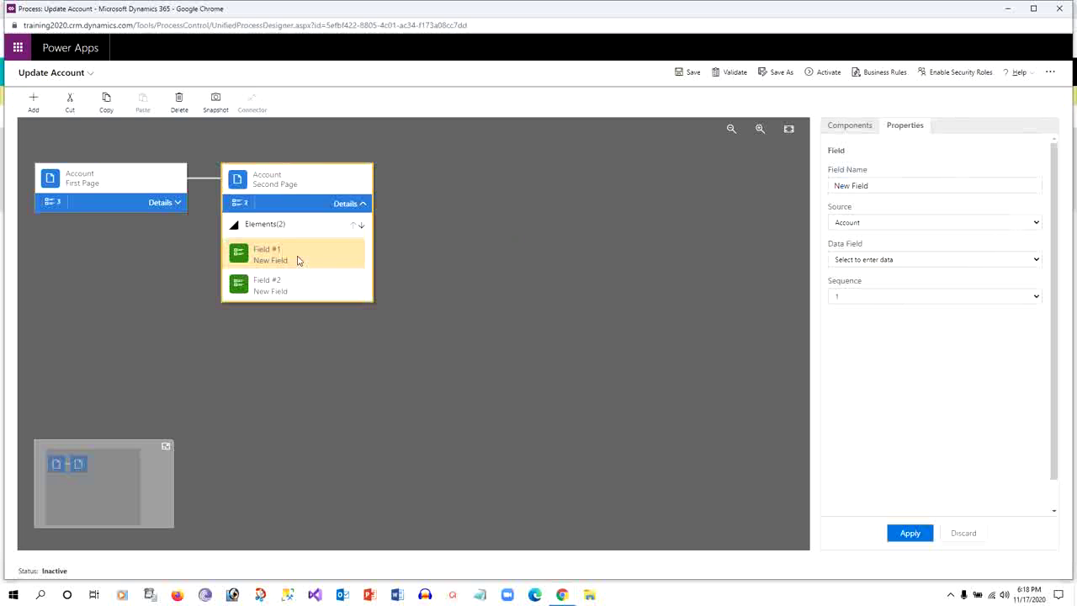
left_click(883, 185)
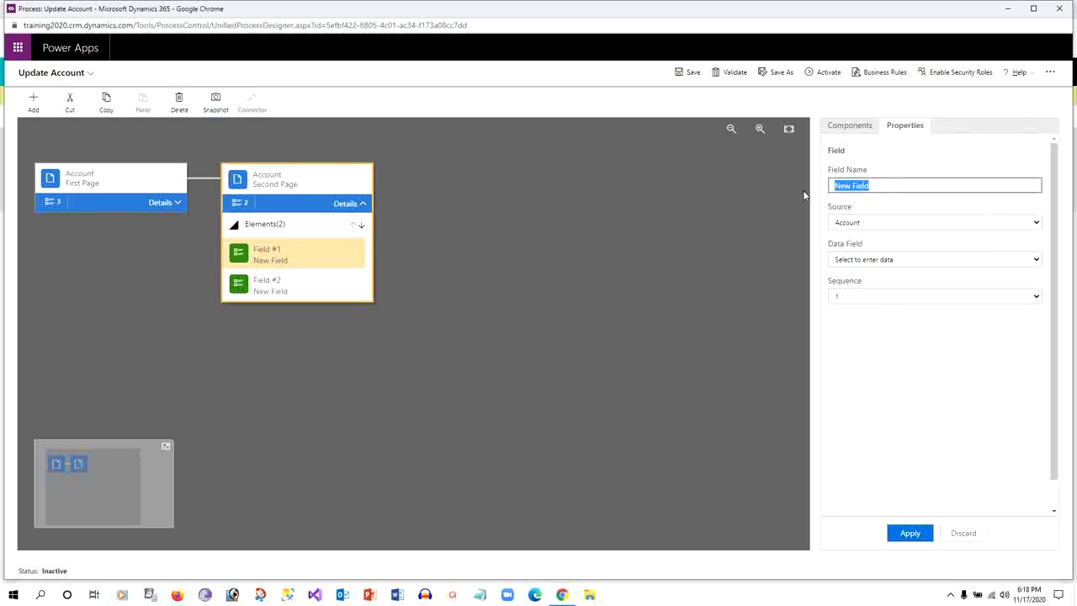
Bind Second Page's Field #1 to Main Phone with Account as the source
left_click(297, 257)
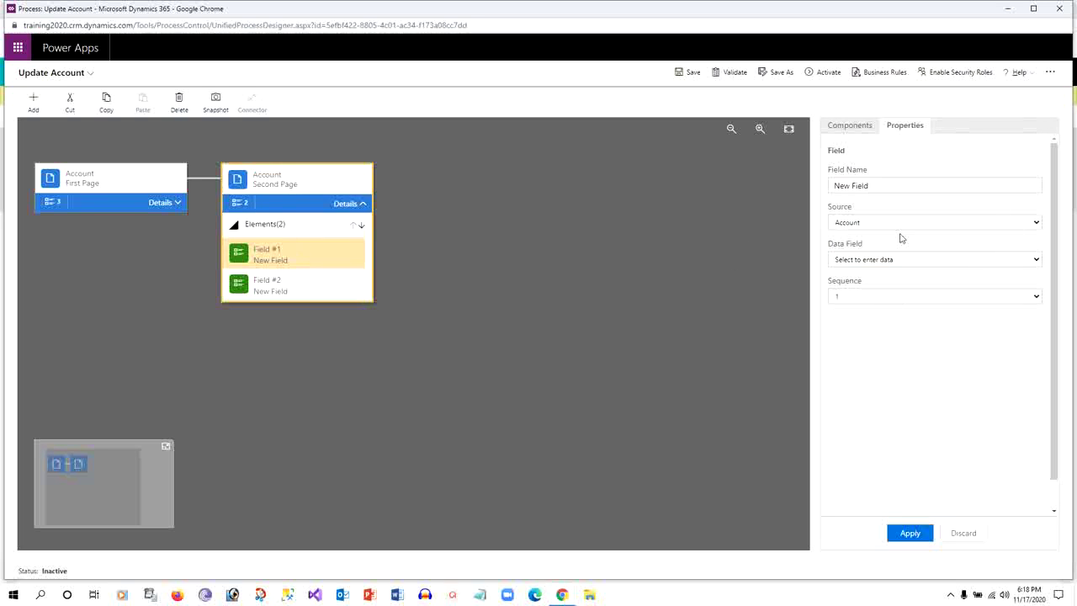
left_click(1028, 224)
left_click(1028, 225)
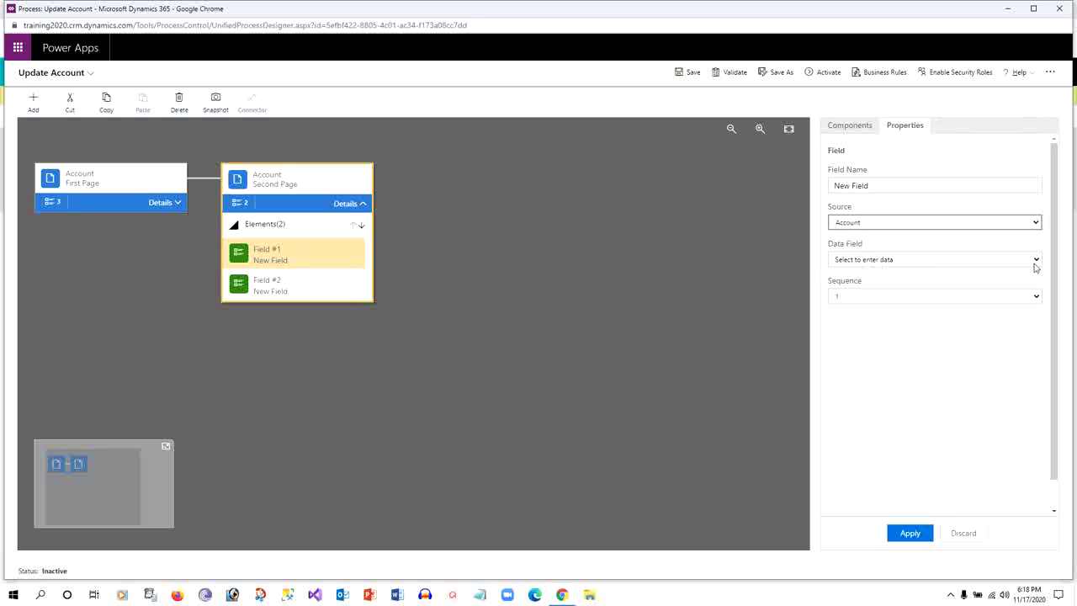
left_click(1036, 260)
left_click_drag(1035, 294, 1034, 324)
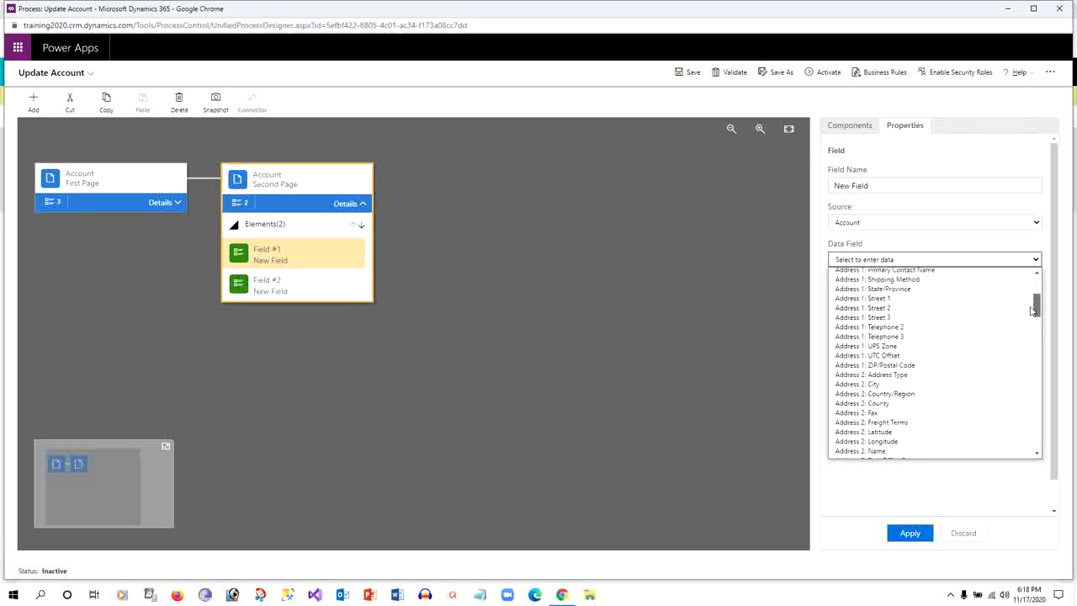
scroll(961, 386, "down", 3)
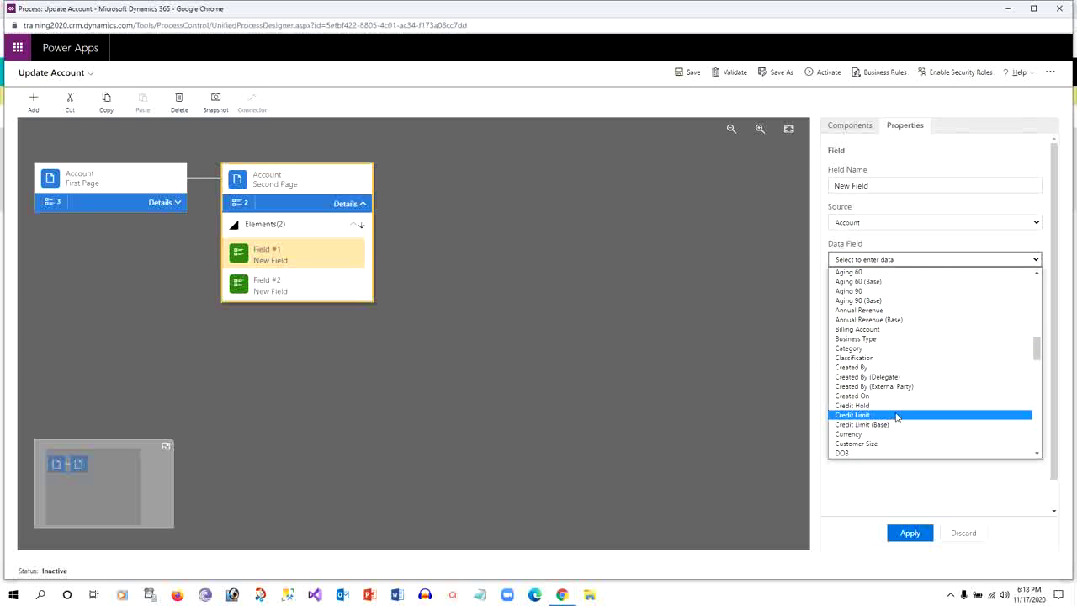
scroll(897, 417, "down", 5)
left_click(878, 446)
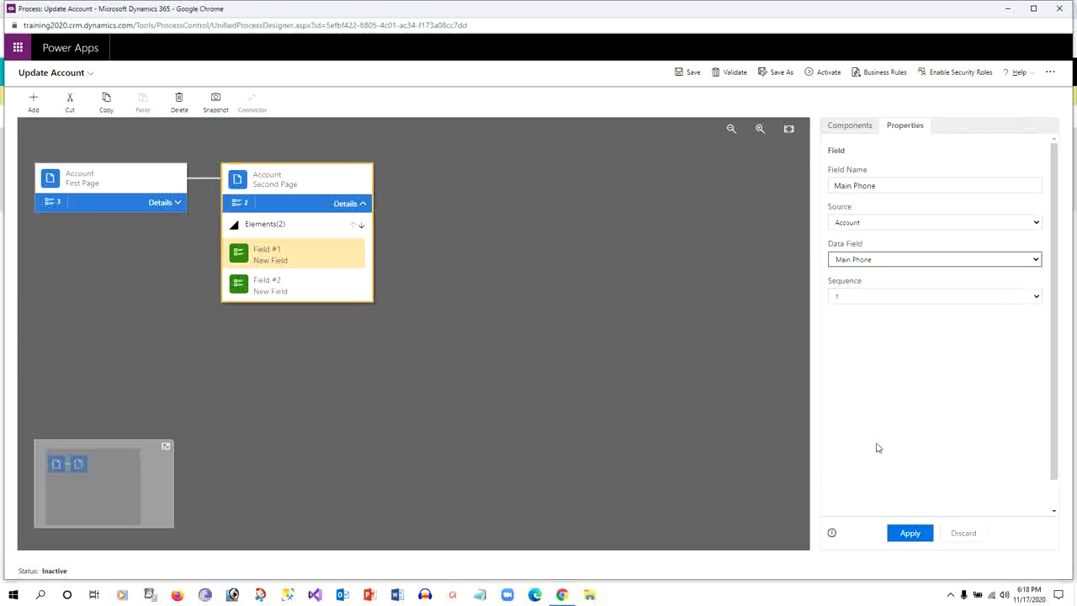
left_click(912, 532)
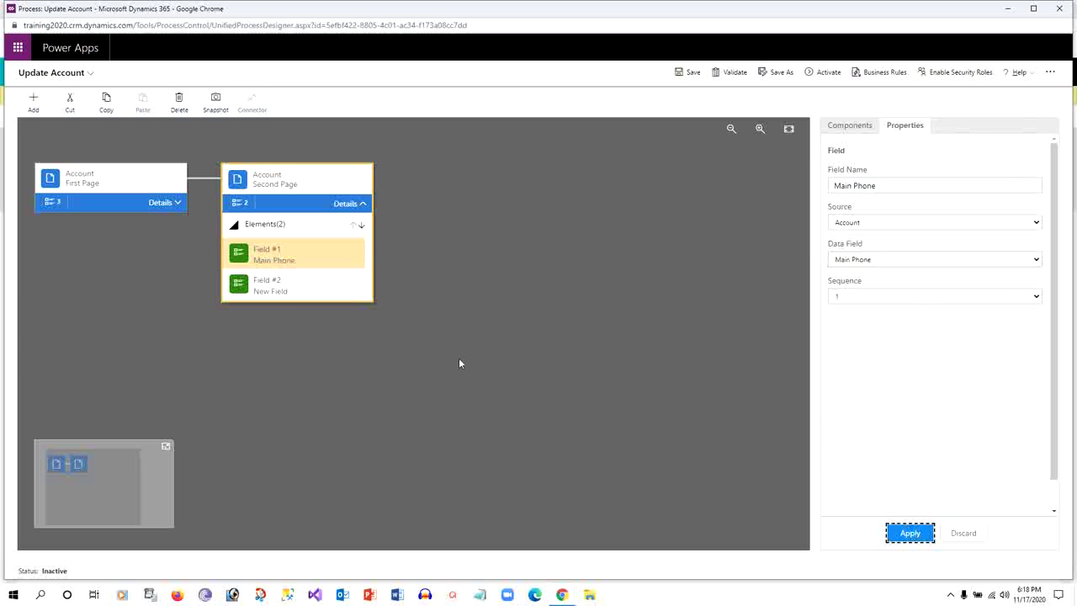
left_click(304, 292)
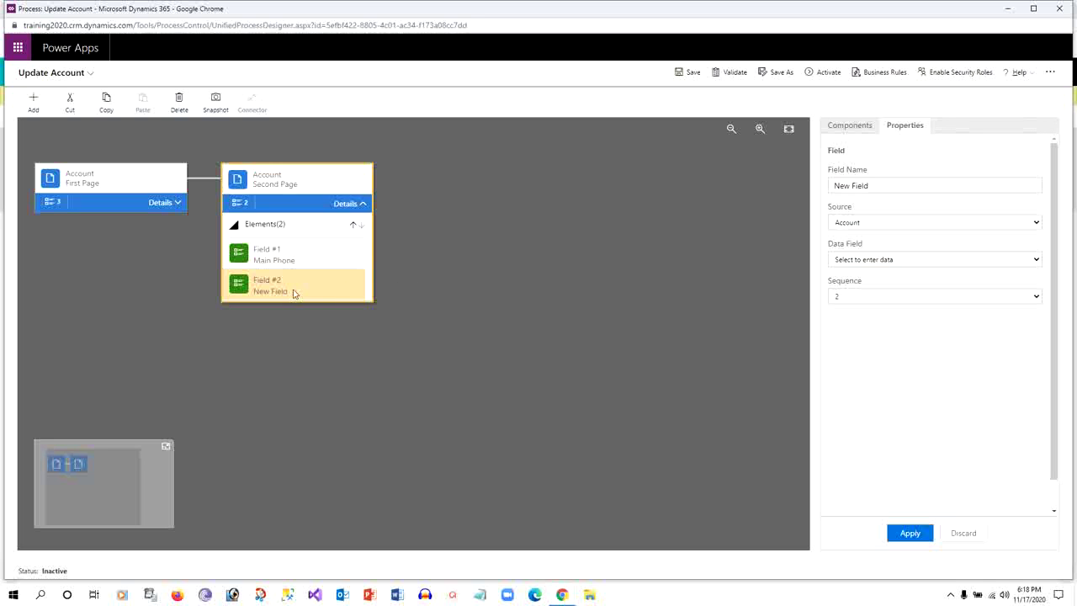
Delete placeholder Field #2 and reapply Field #1's Main Phone settings on Second Page
left_click(178, 109)
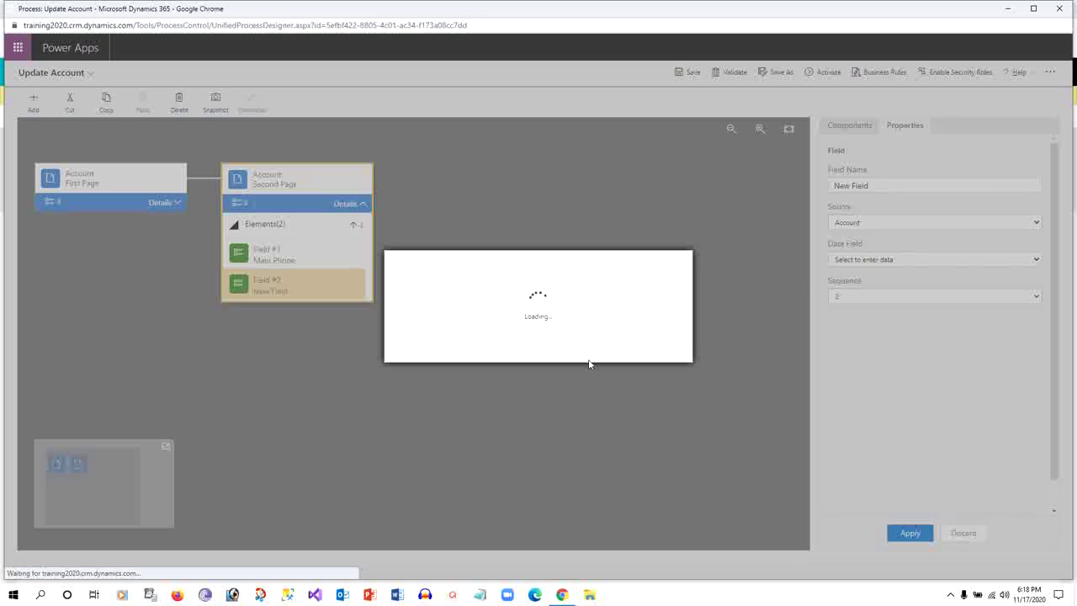
left_click(613, 347)
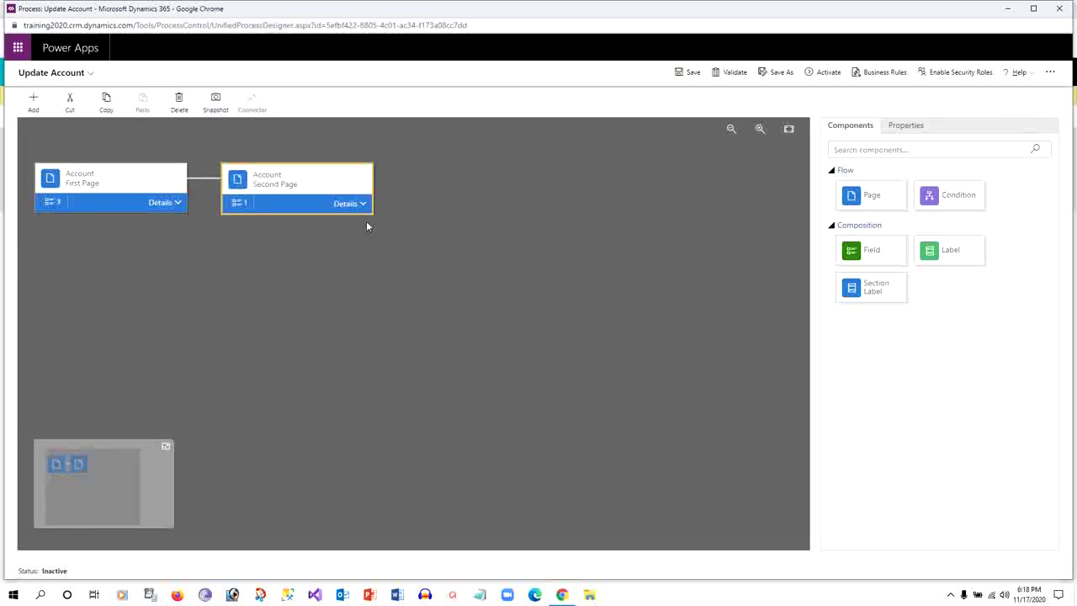
left_click(363, 202)
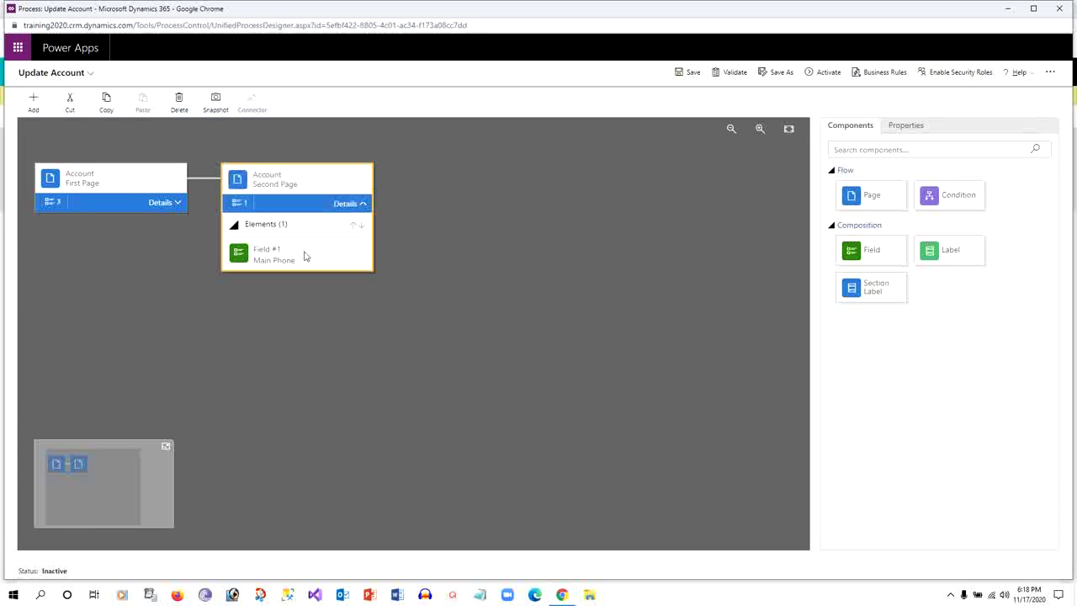
left_click(301, 255)
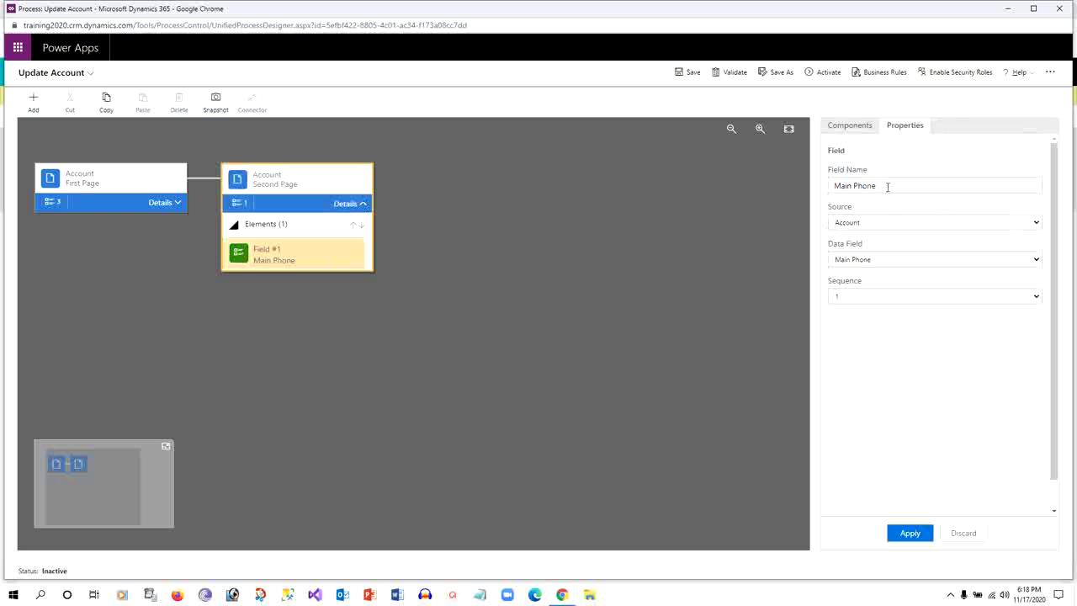
left_click(910, 533)
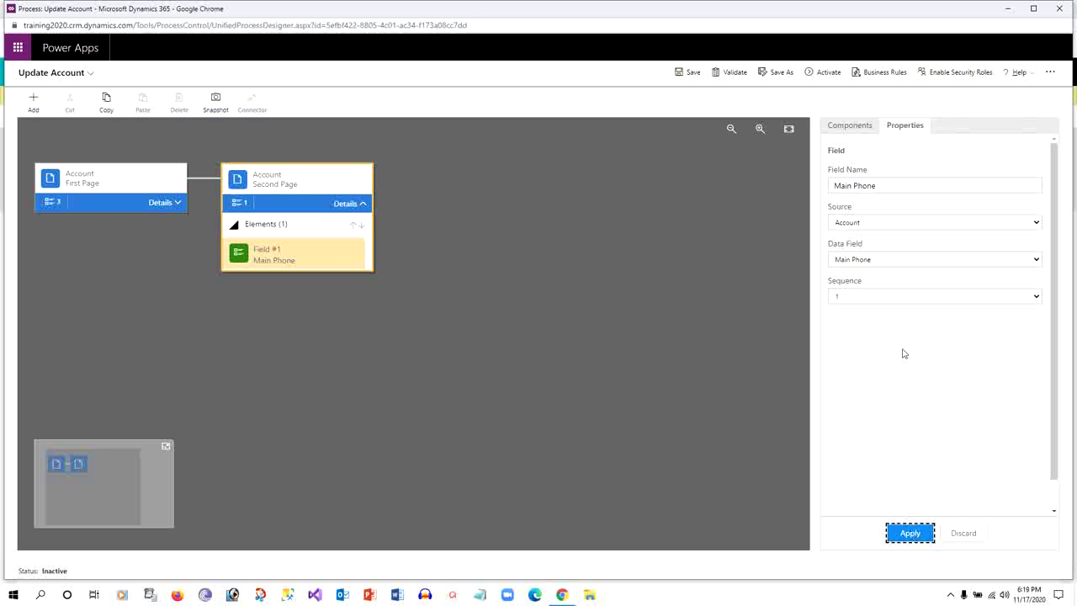
Validate the Update Account process, note the success message, and save it
left_click(857, 126)
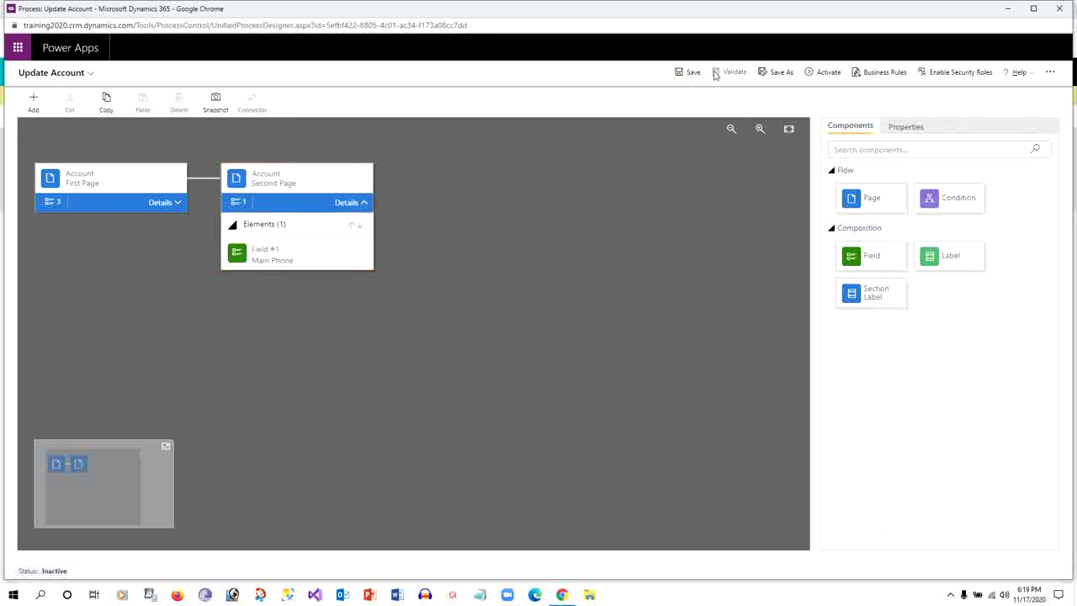
left_click(714, 72)
left_click_drag(26, 97, 119, 101)
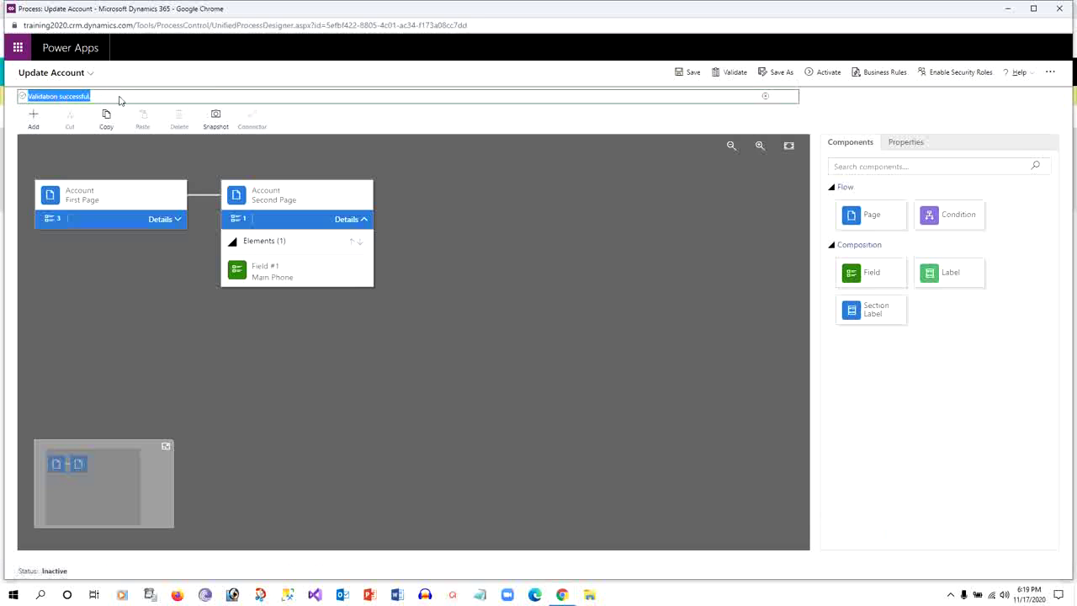
left_click(688, 72)
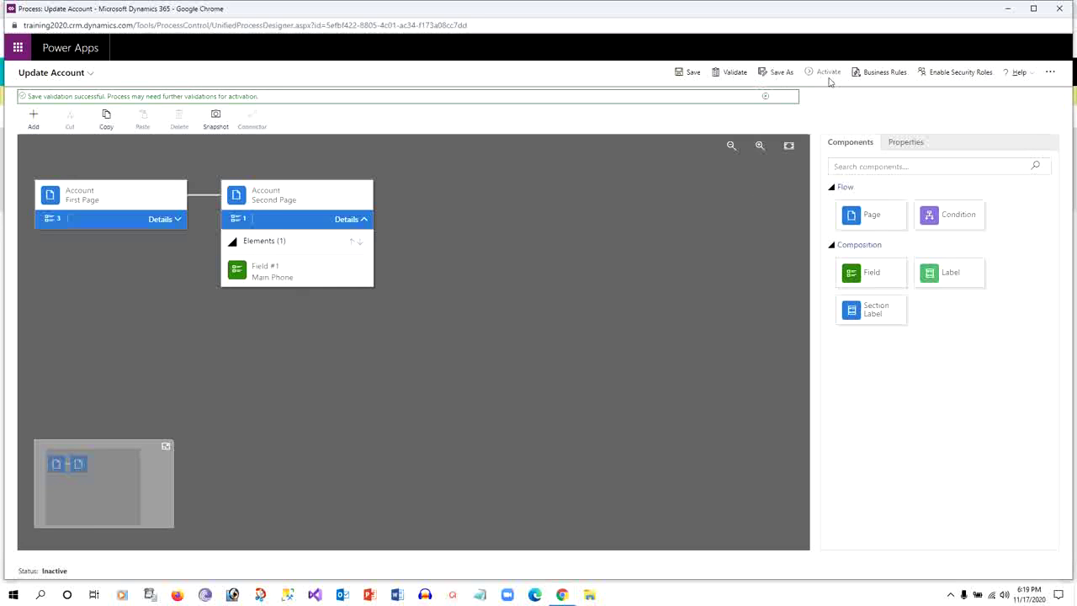
Activate the Update Account process, then bring the Chrome browser window forward
left_click(826, 74)
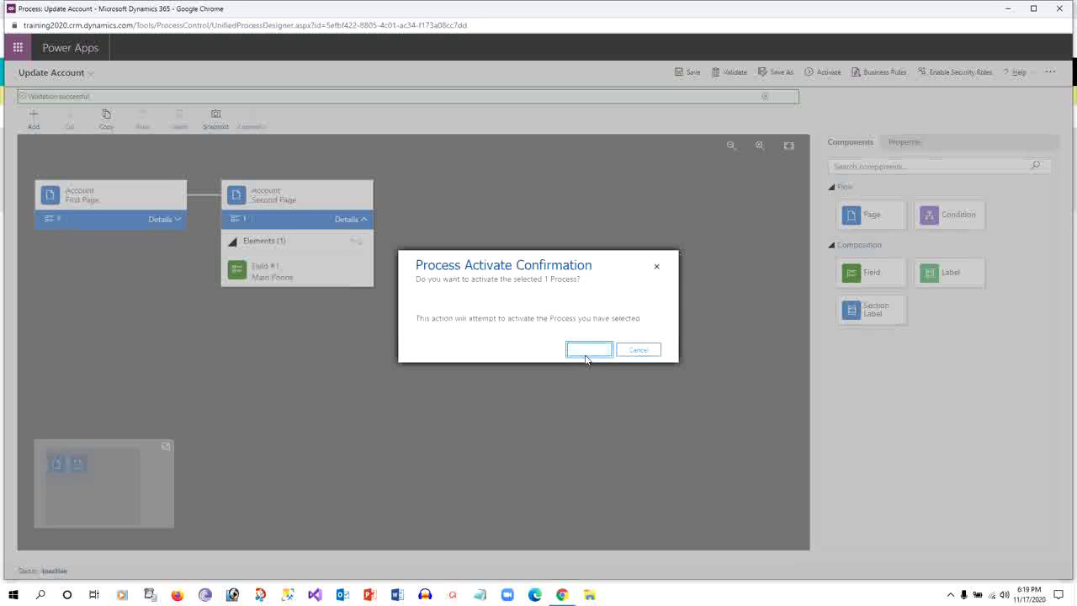
left_click(587, 352)
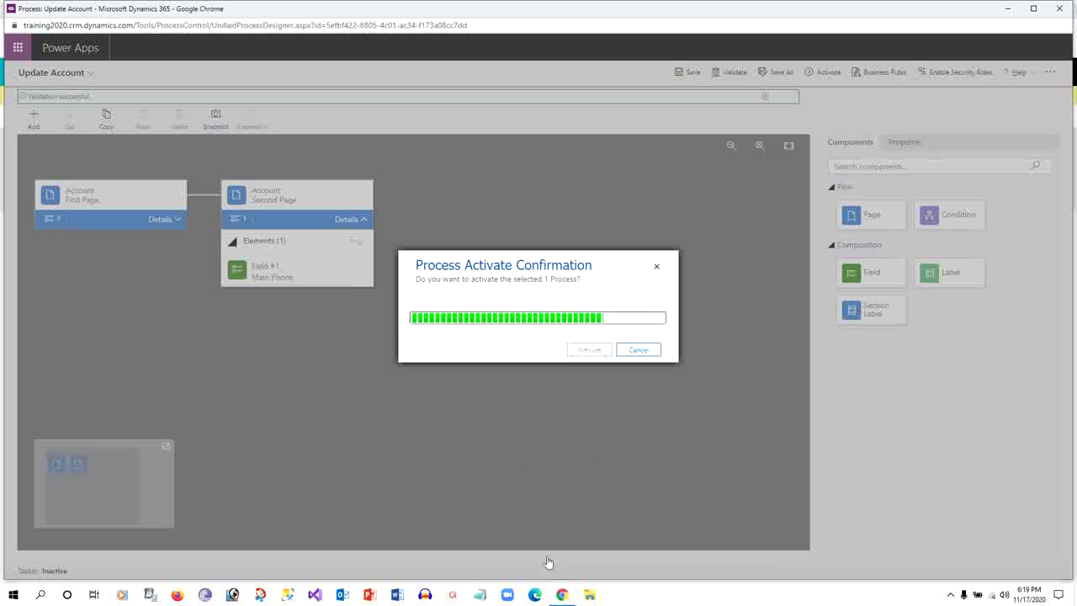
mouse_move(561, 596)
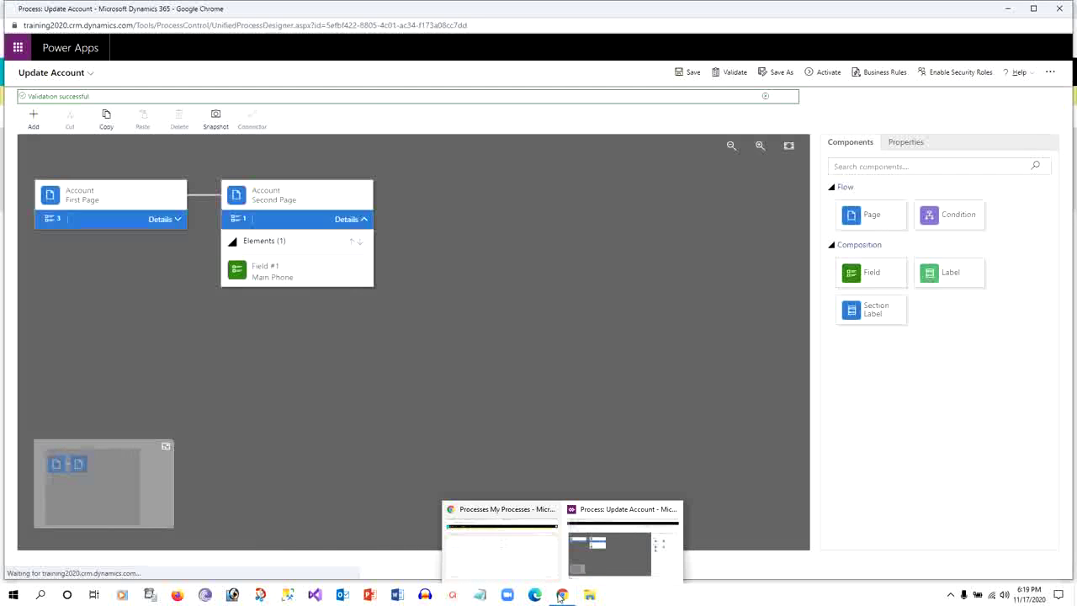
left_click(531, 563)
Reload the Sales Activity Dashboard and check its list of available task flows
left_click(339, 8)
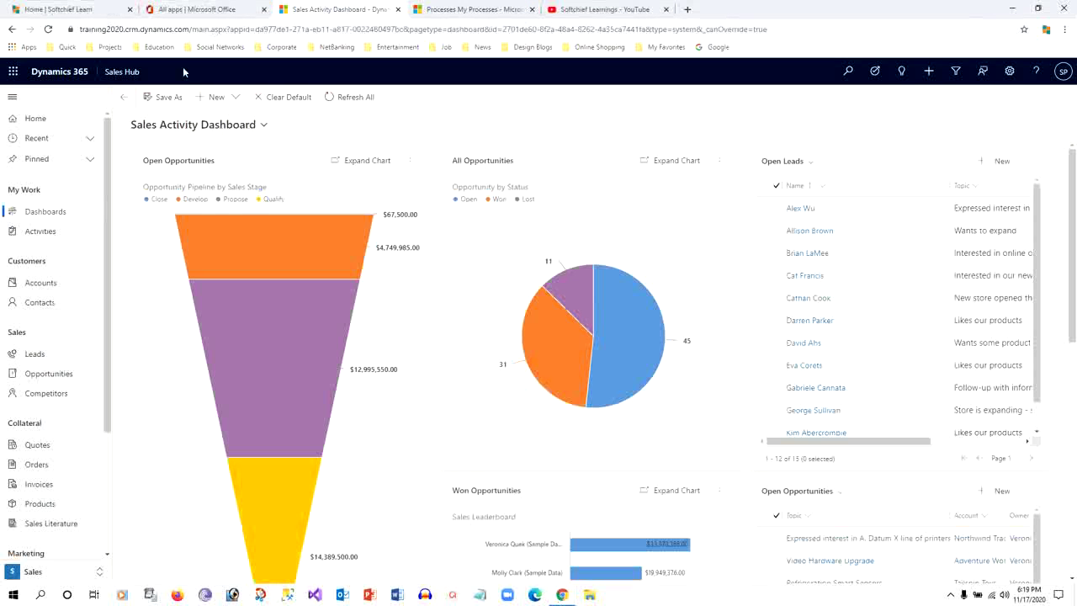
left_click(48, 29)
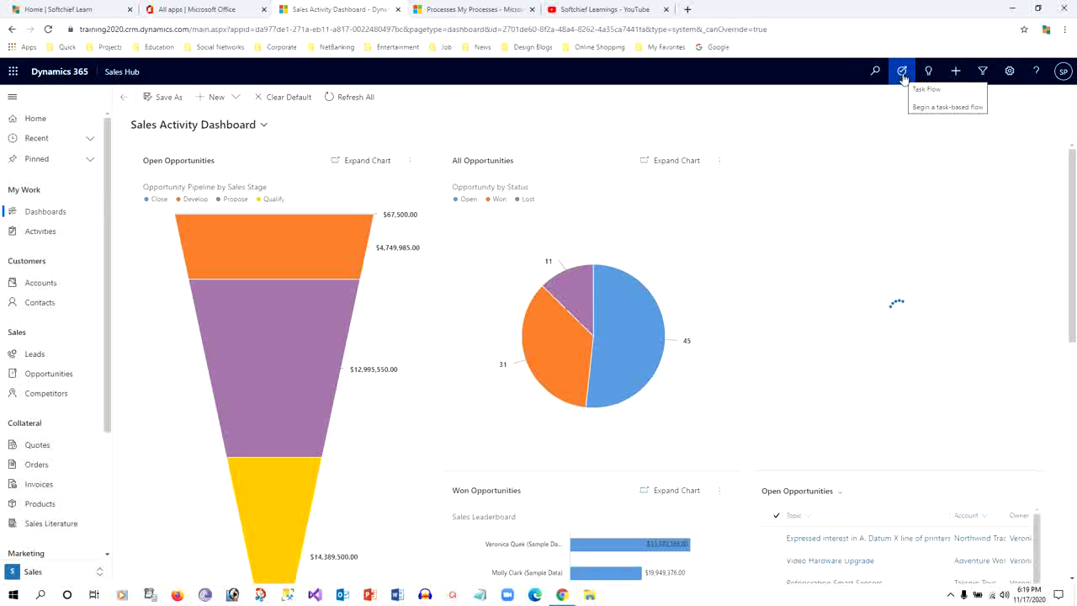
left_click(902, 74)
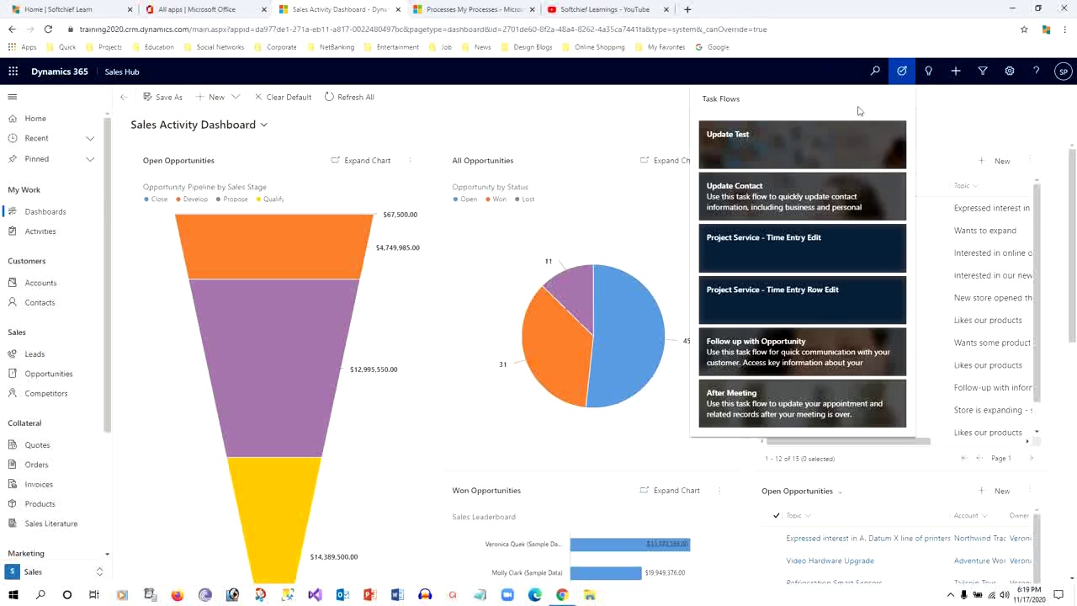
left_click(929, 107)
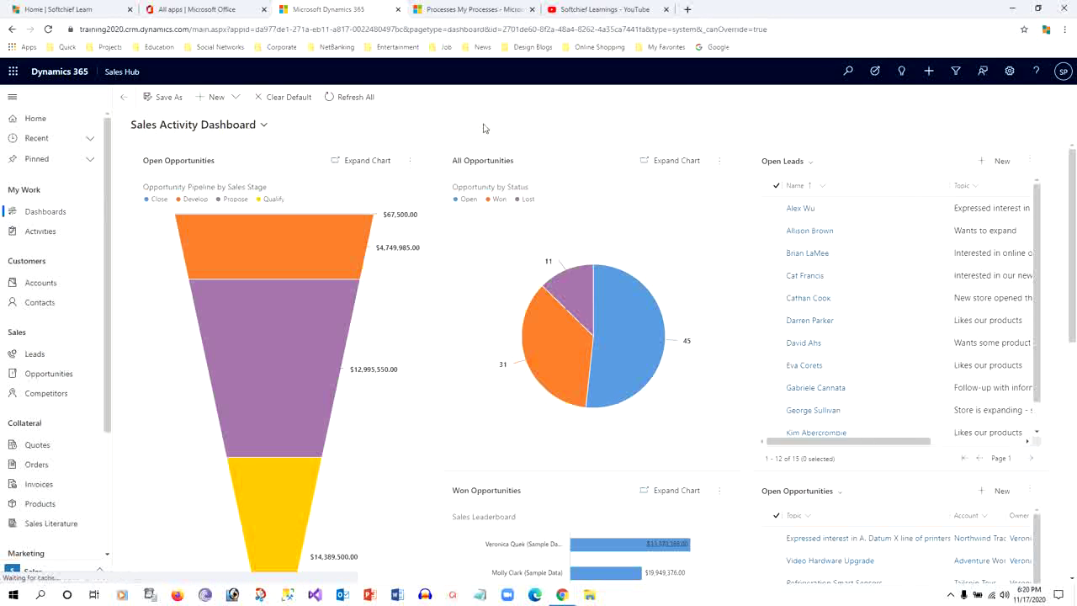
Close the Update Account process designer, select its row in My Processes, and return to Sales Hub
left_click(493, 9)
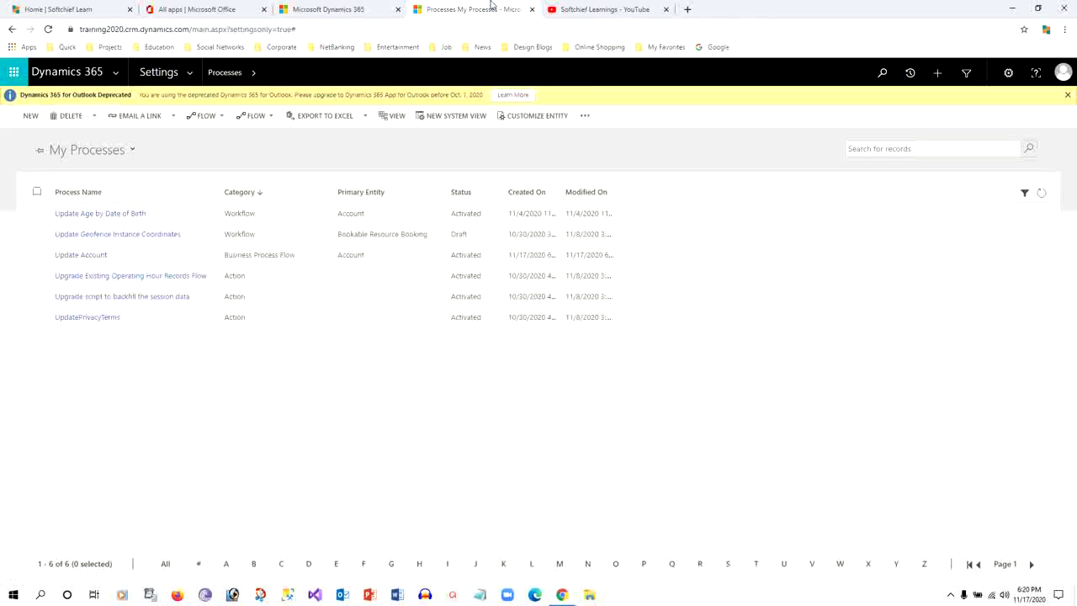
mouse_move(565, 596)
left_click(614, 548)
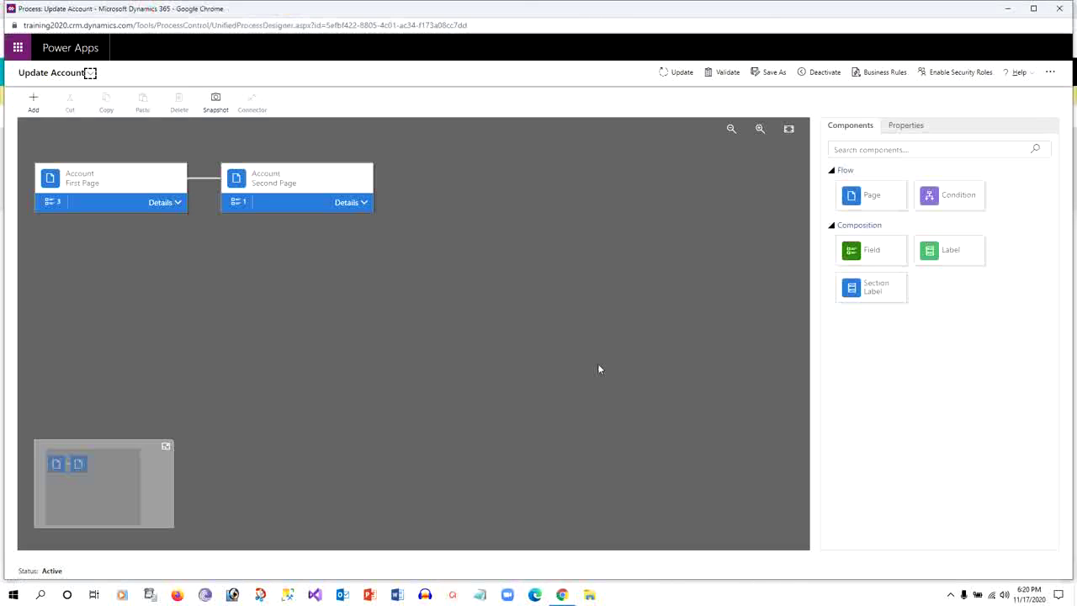
left_click(1060, 8)
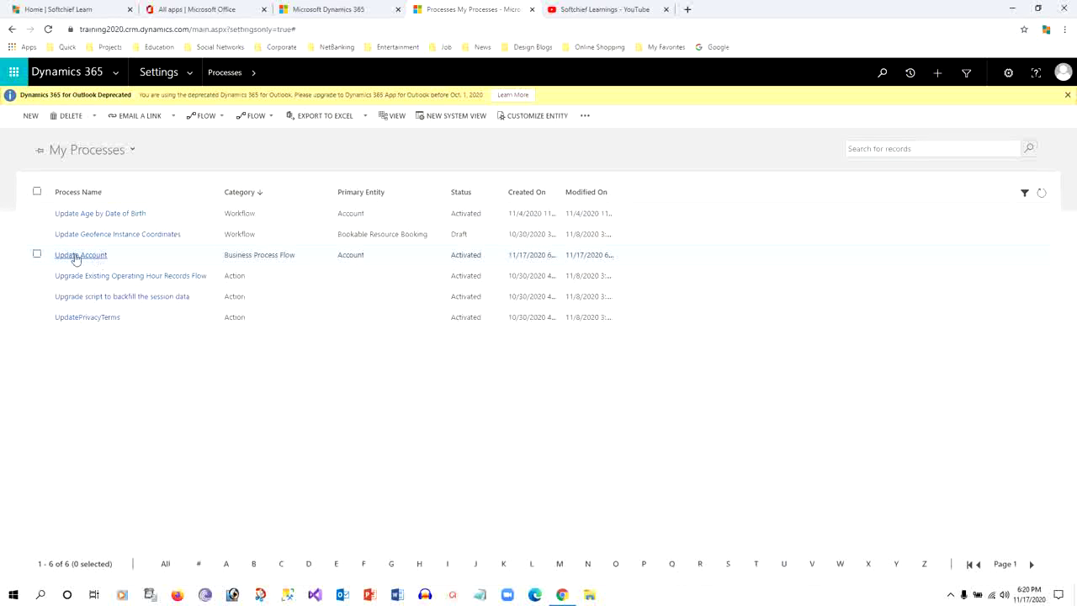
left_click(36, 253)
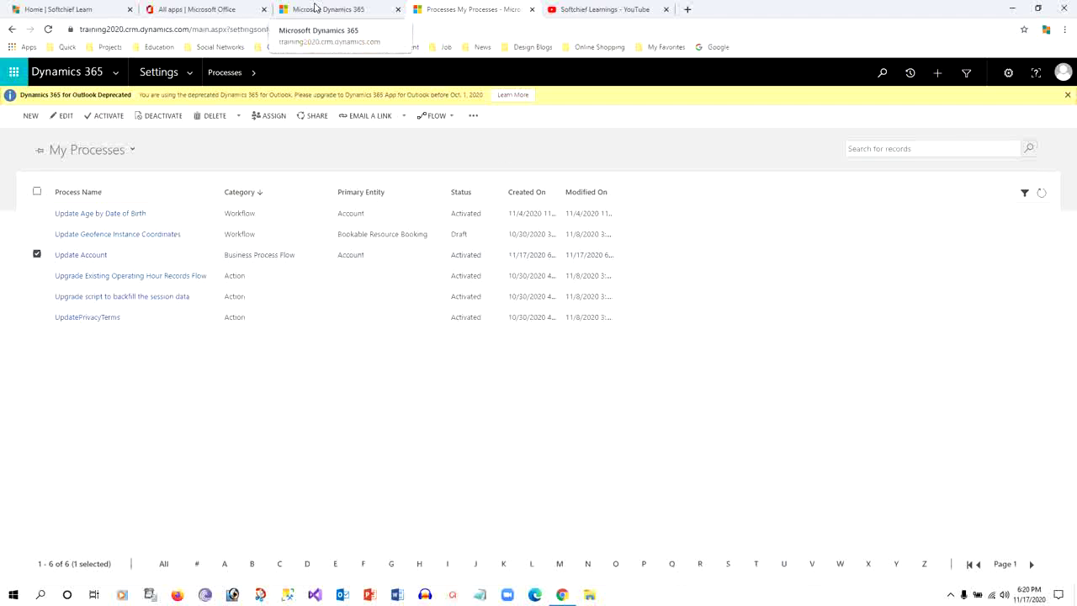
left_click(316, 8)
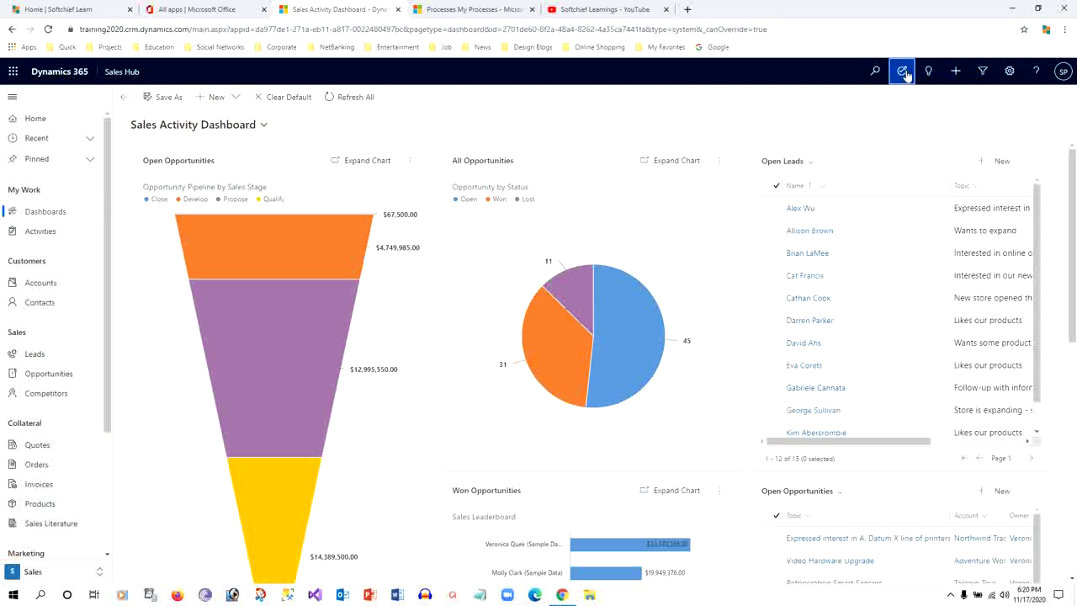
Launch the Update Account task flow on the first recent account and advance to Basic Account Info
left_click(903, 73)
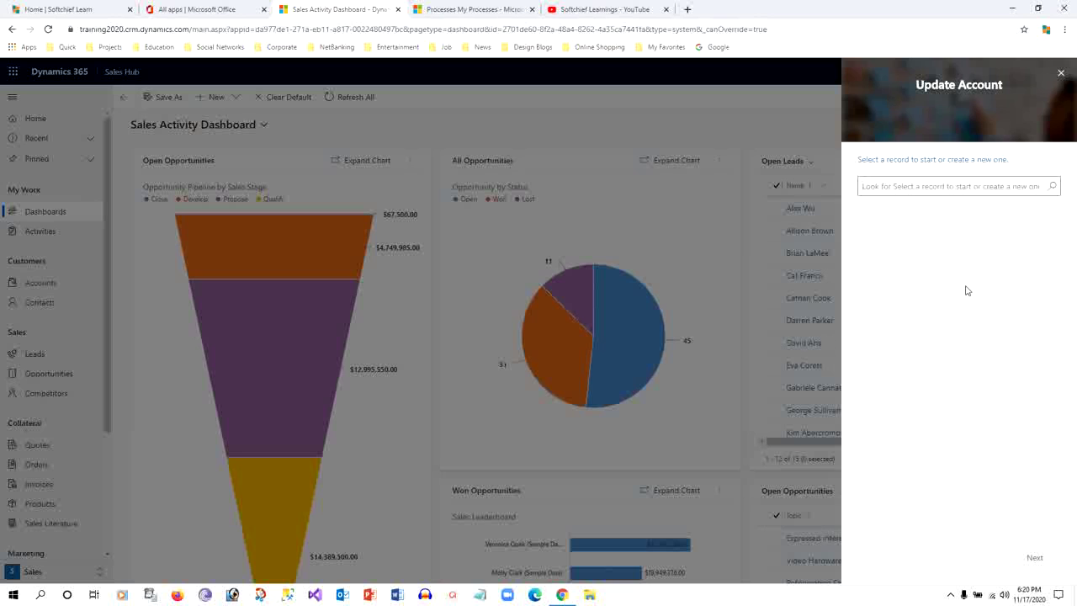
left_click_drag(880, 160, 1000, 160)
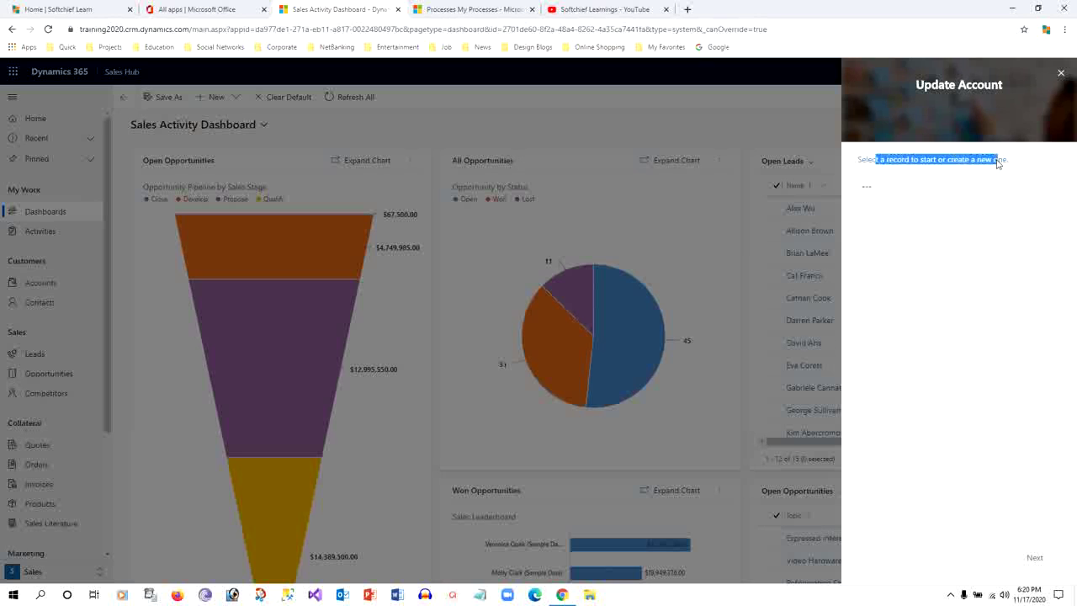
left_click(1000, 160)
left_click(938, 185)
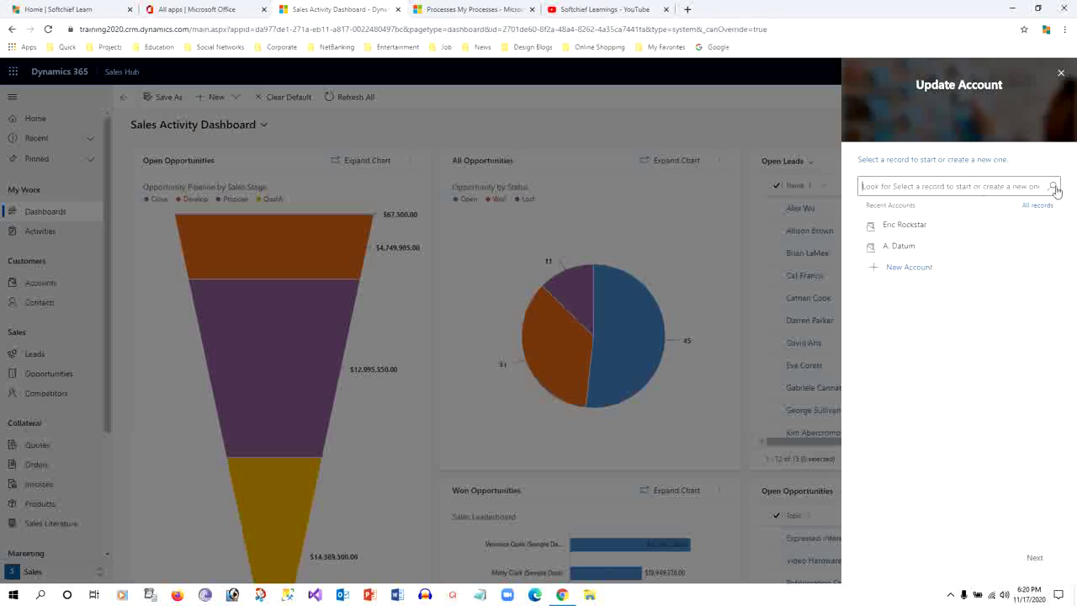
left_click(907, 224)
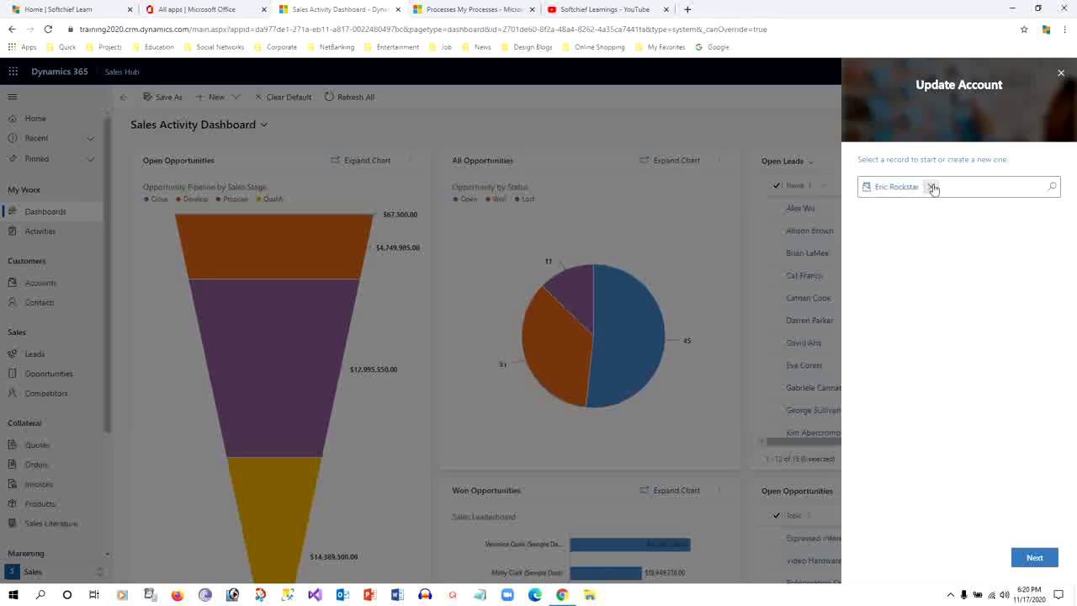
left_click(1034, 557)
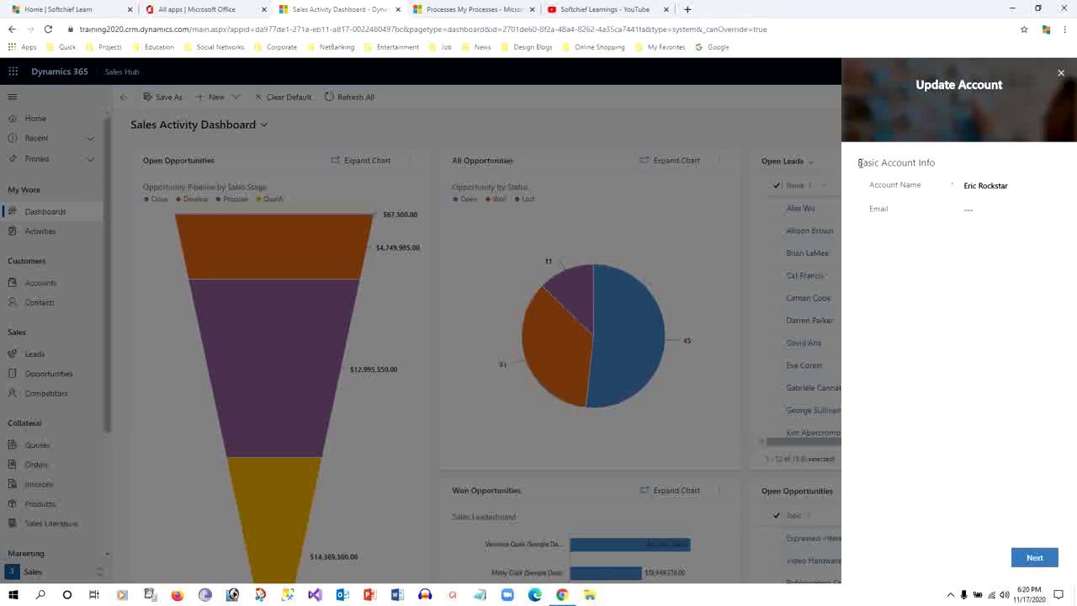
Enter the account's new email address and main phone number, then complete the task flow
left_click_drag(857, 162, 936, 162)
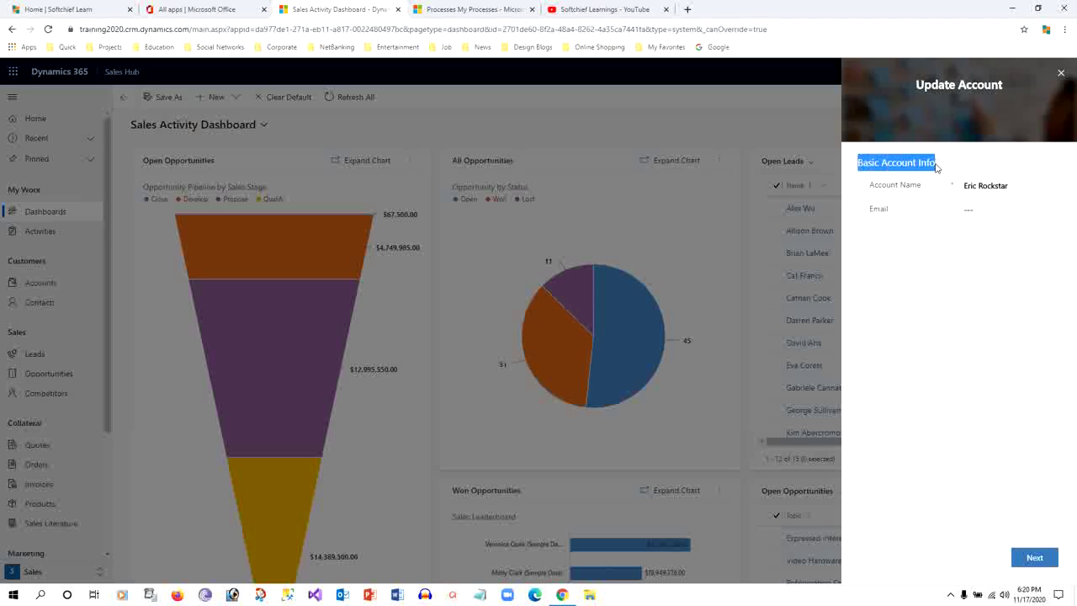
left_click(937, 166)
left_click(978, 210)
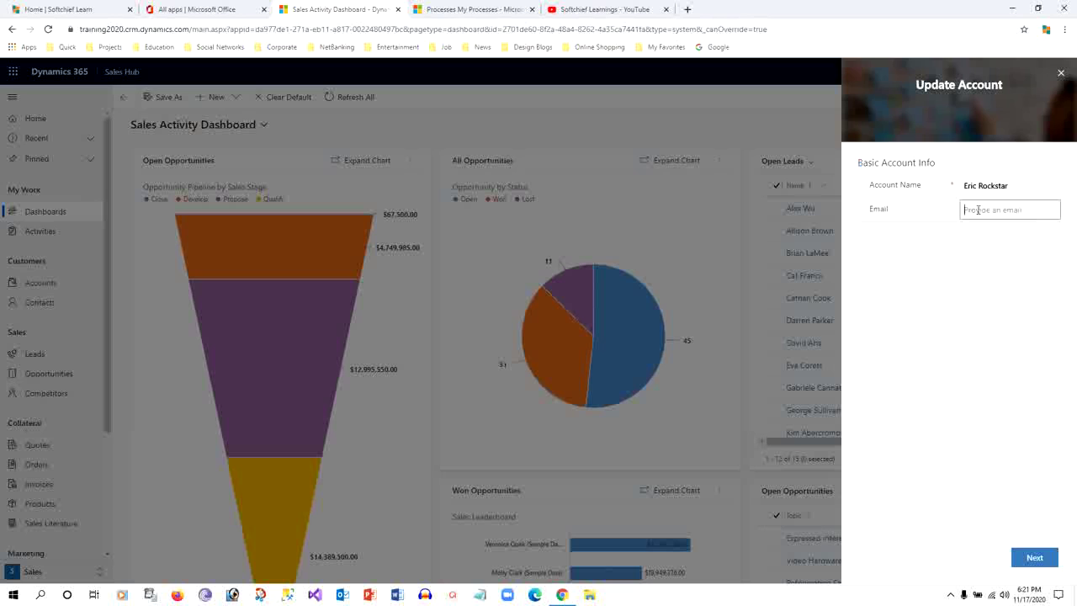
left_click(1033, 557)
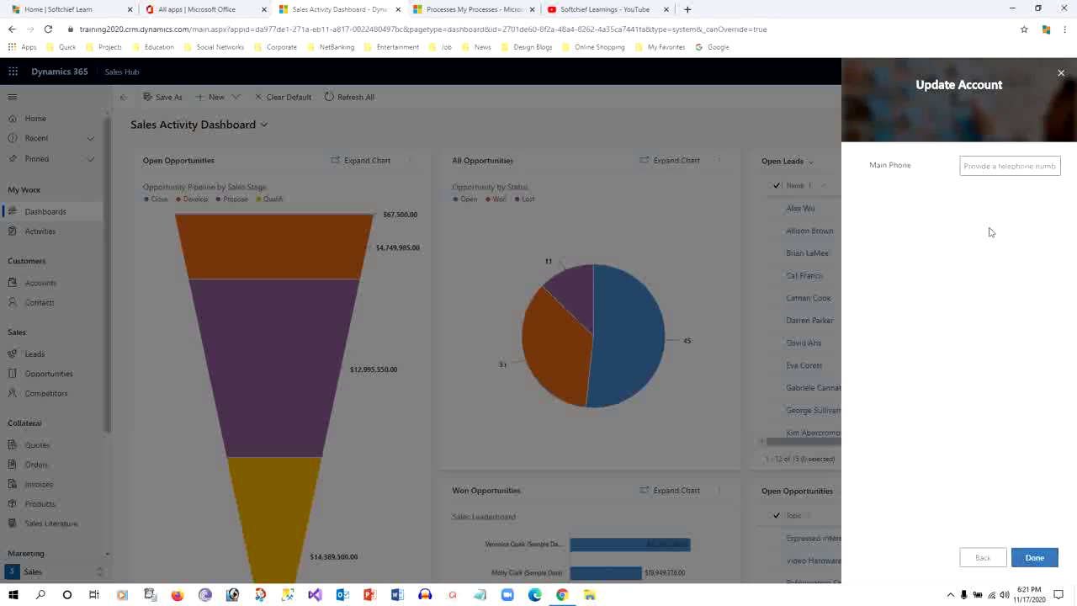
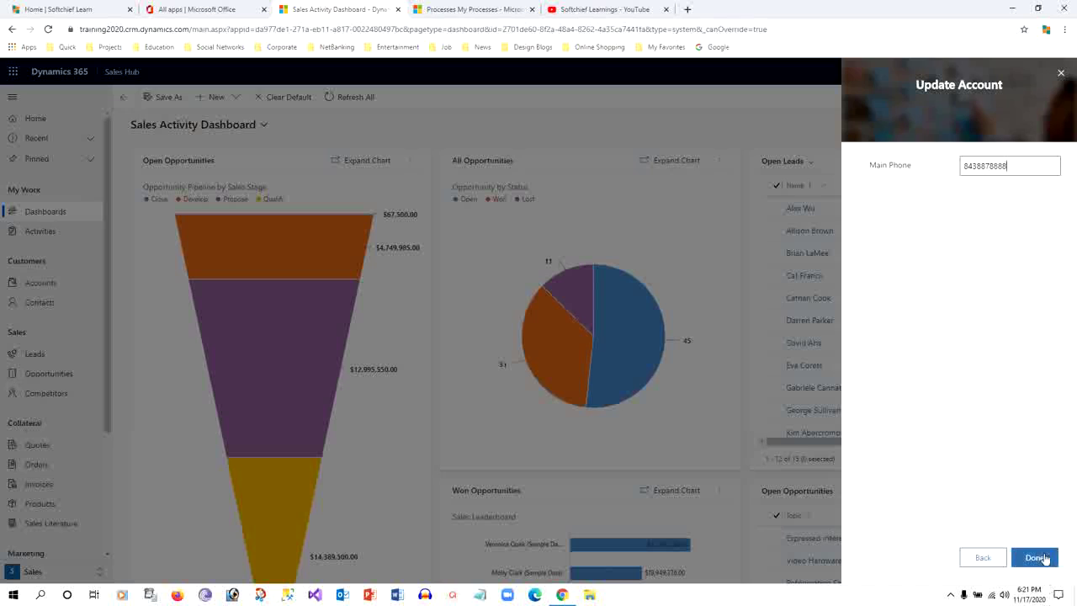
left_click(1039, 555)
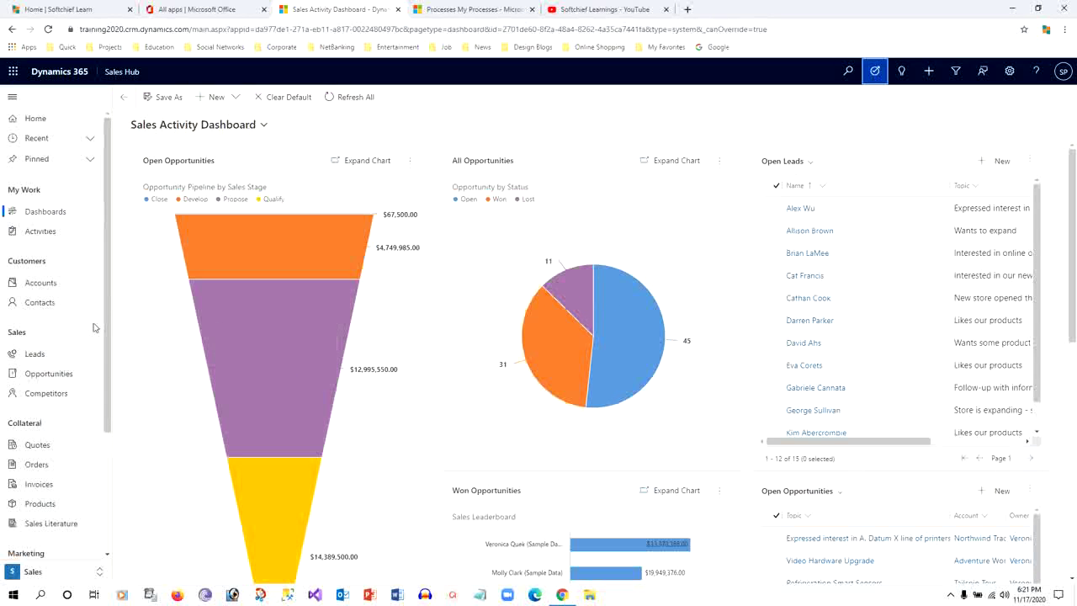
Open the updated account from Accounts and check its saved Phone value
left_click(52, 291)
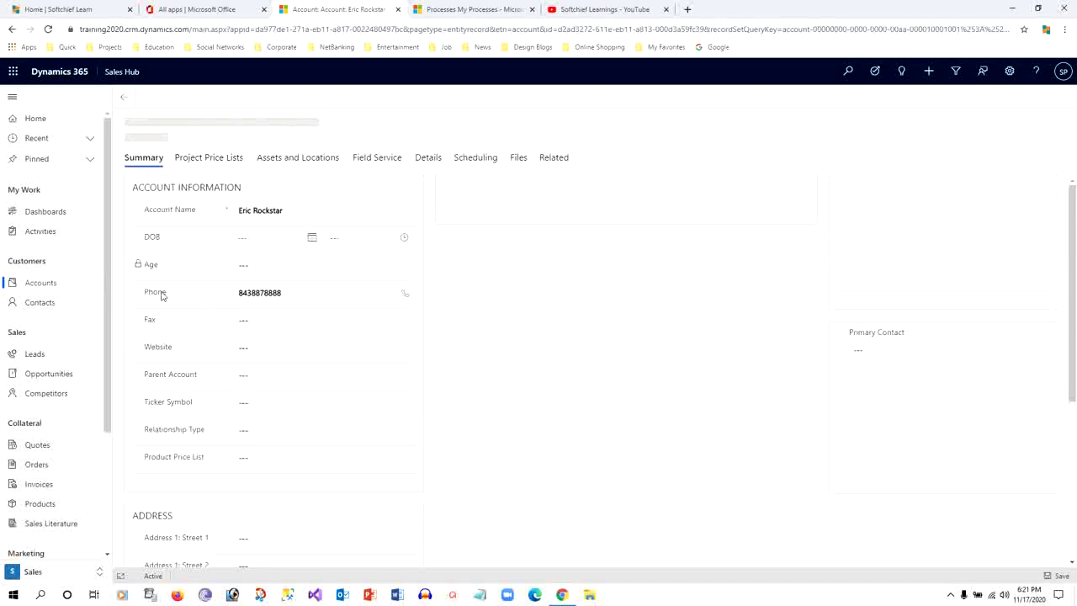
left_click_drag(153, 293, 285, 299)
left_click(247, 313)
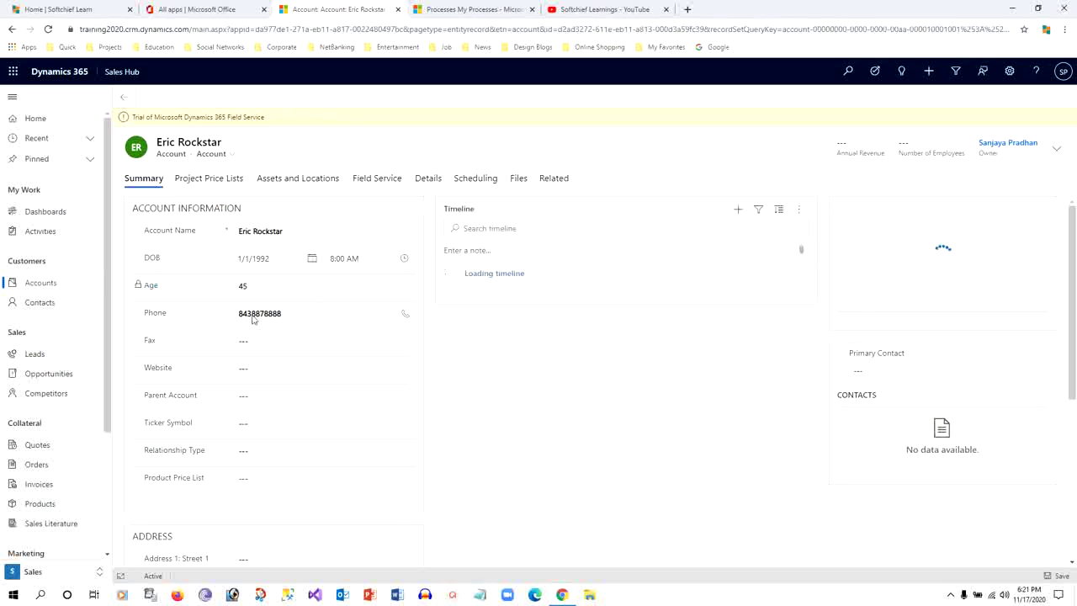
scroll(503, 376, "down", 2)
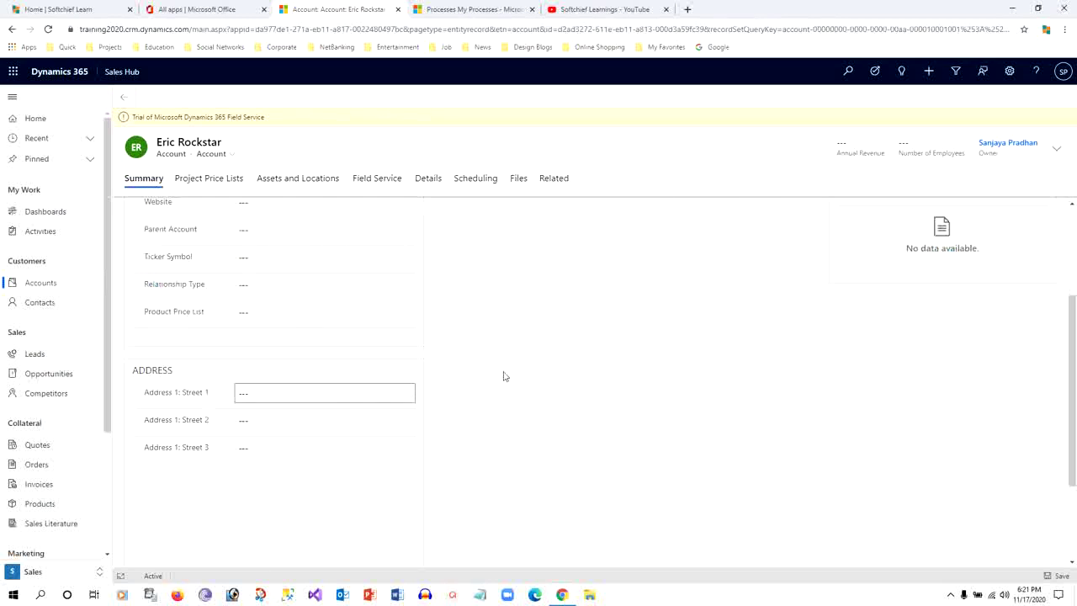
scroll(518, 339, "down", 2)
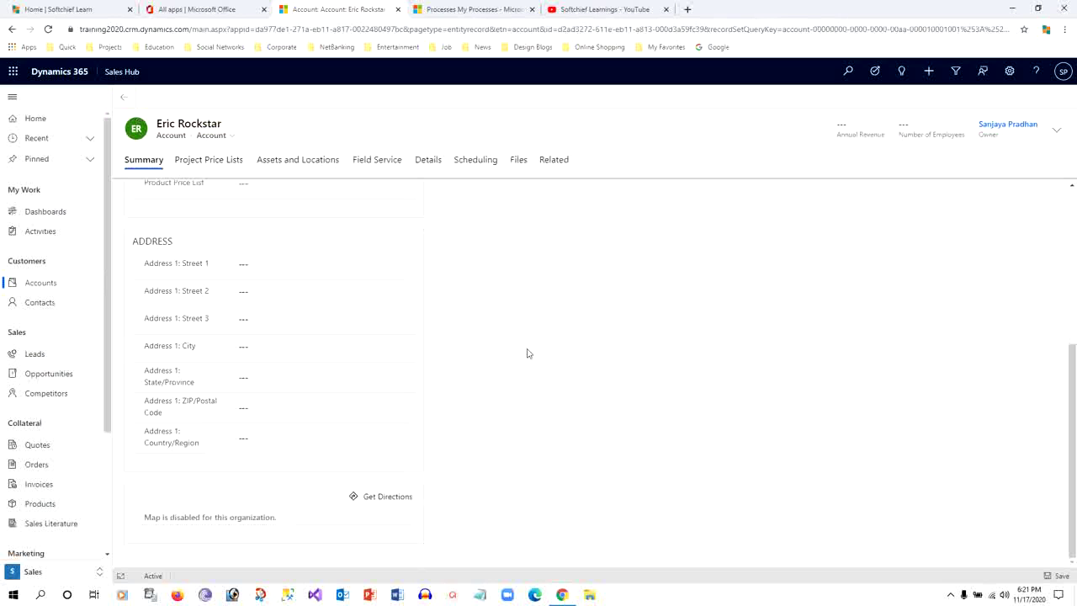
scroll(532, 362, "up", 4)
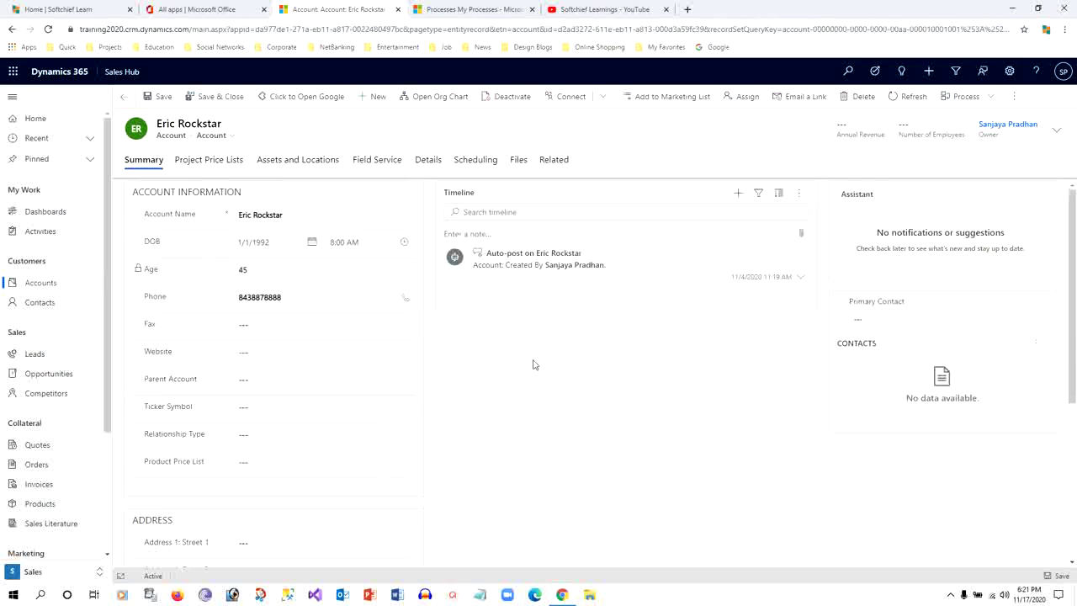
left_click(253, 297)
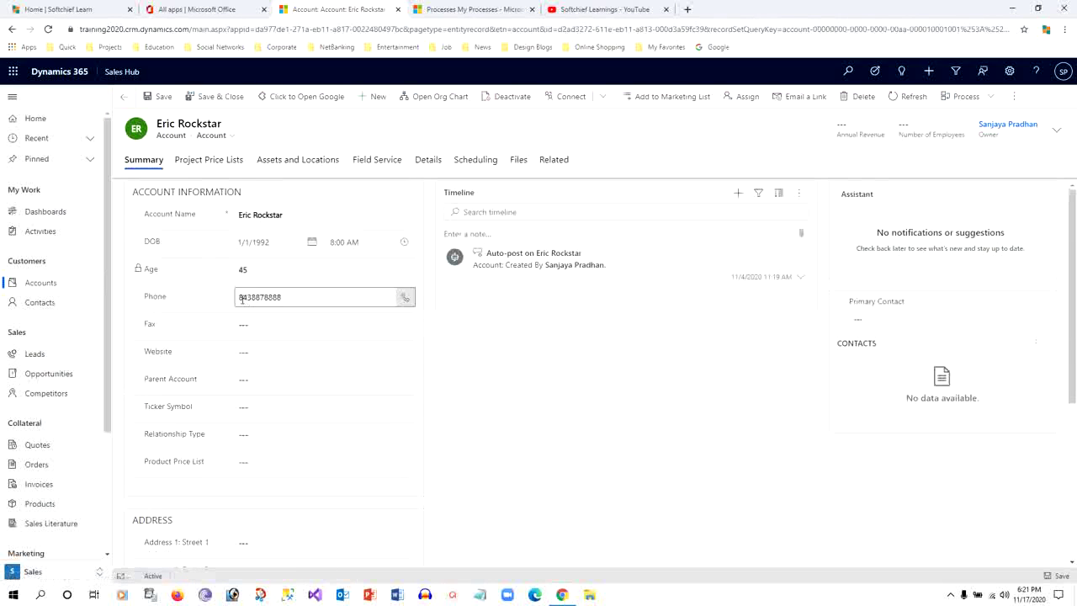
left_click(178, 305)
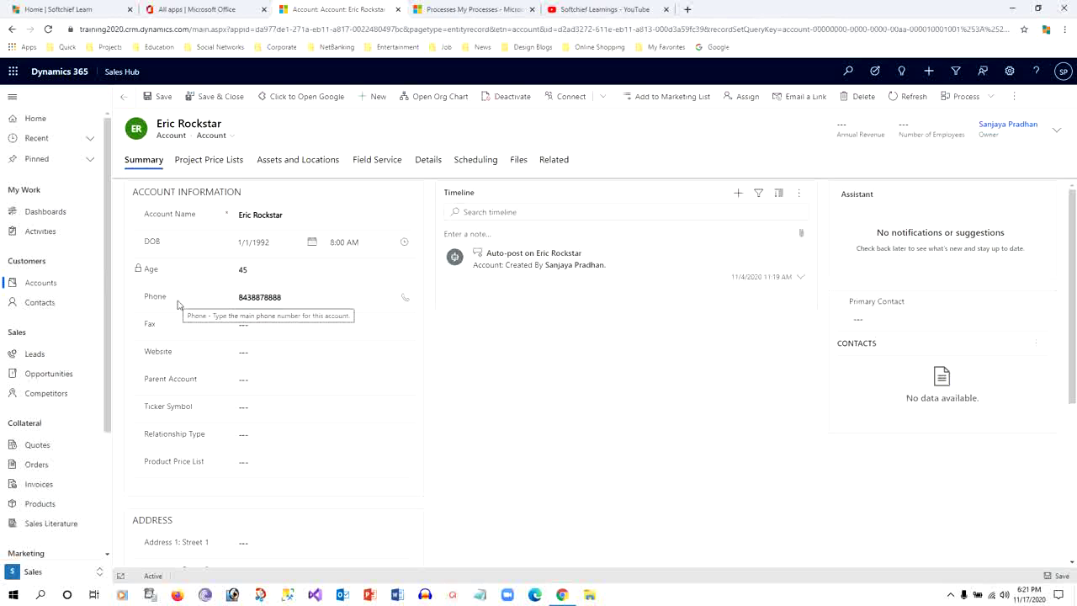
Browse the account's Details and Summary tabs, rechecking the Phone field
left_click(424, 162)
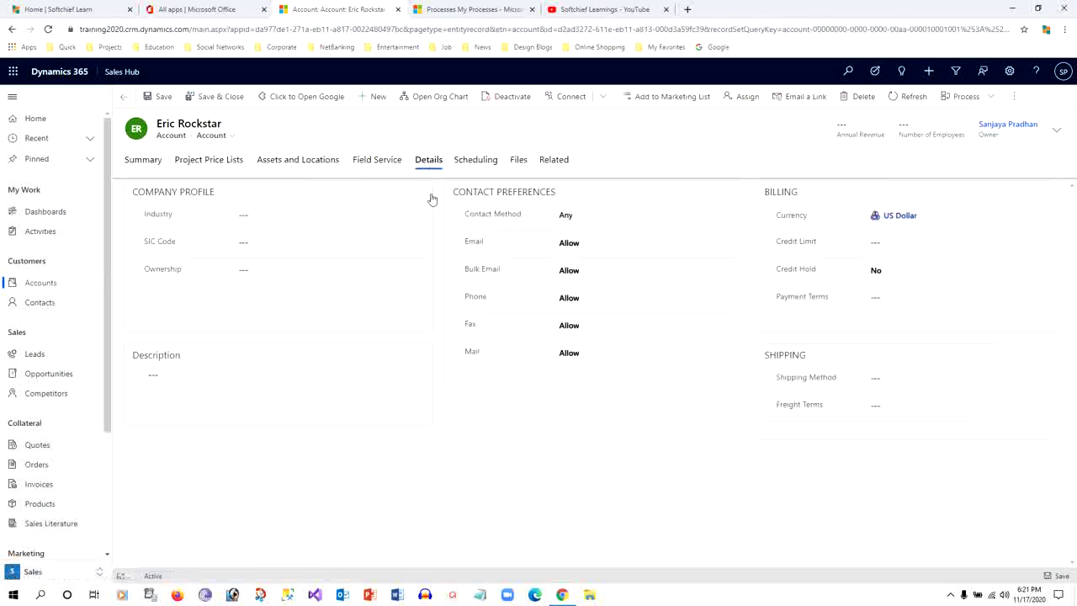
left_click(133, 161)
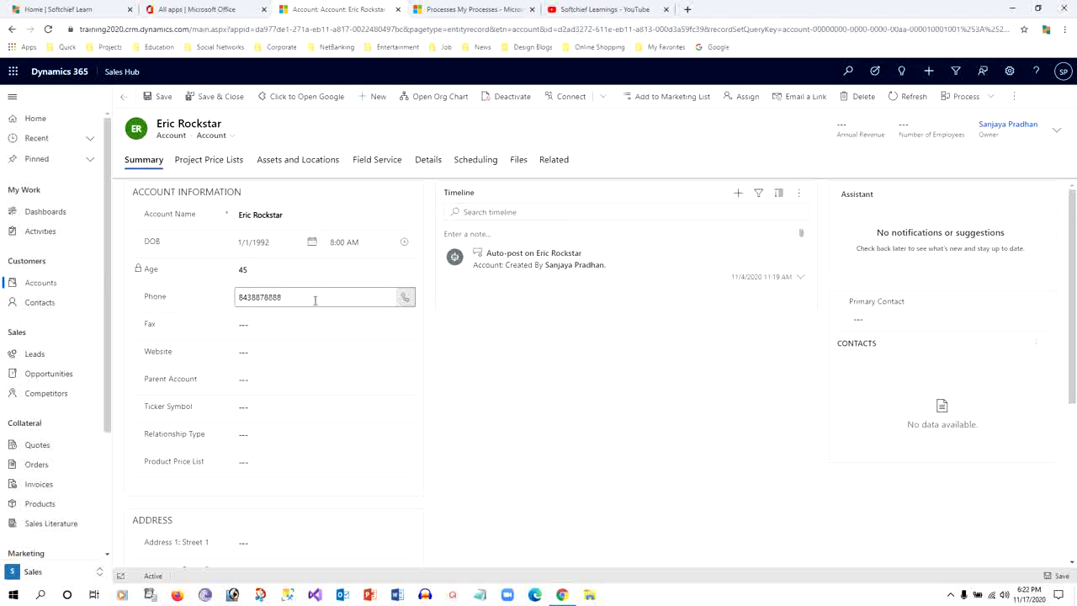
scroll(331, 339, "down", 5)
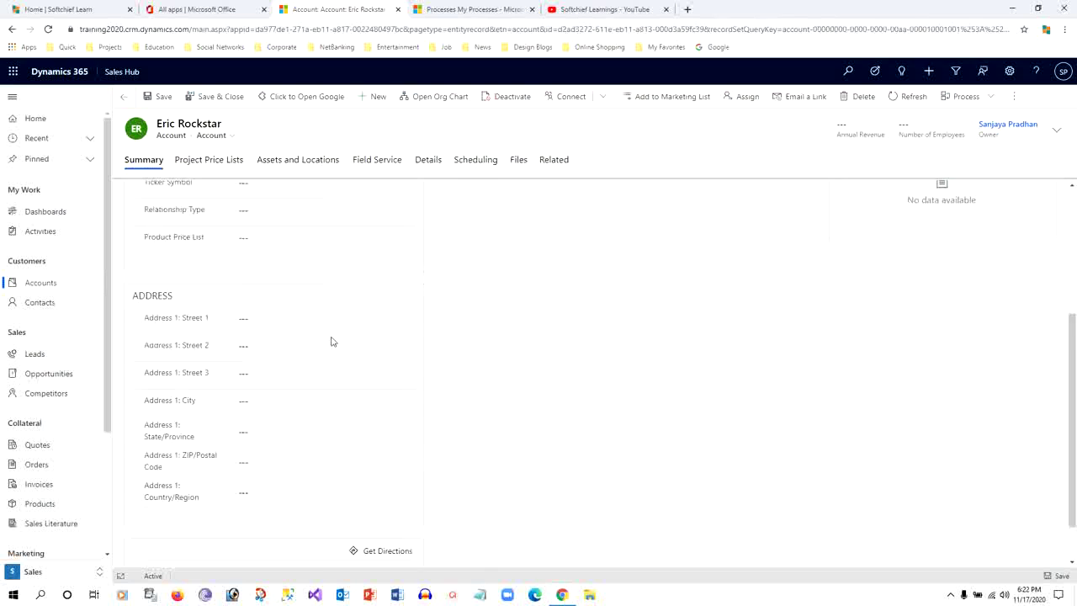
scroll(332, 341, "down", 1)
scroll(332, 341, "up", 10)
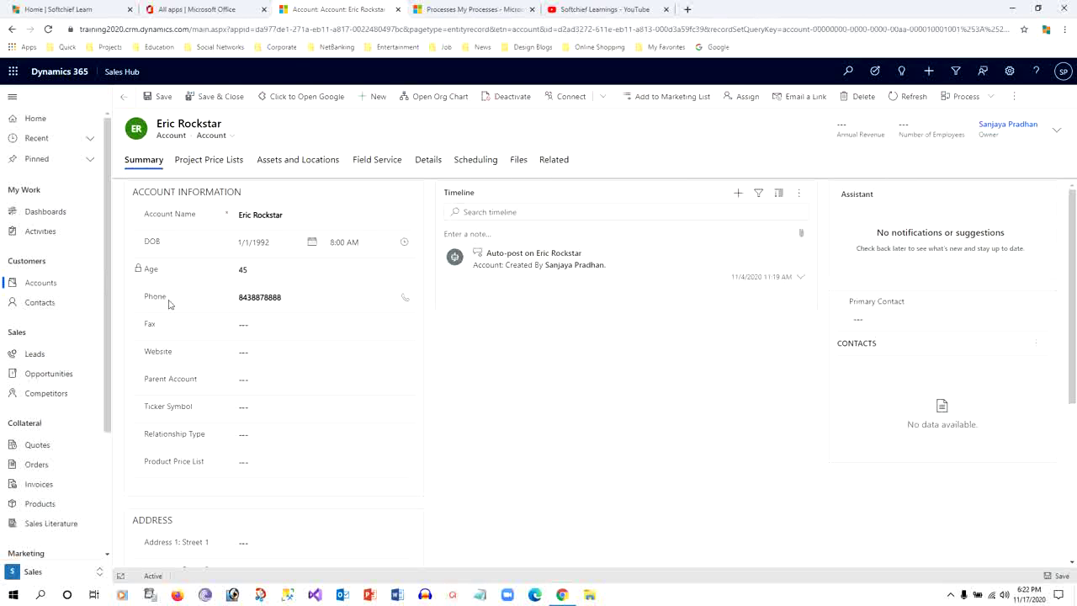
left_click_drag(147, 300, 187, 301)
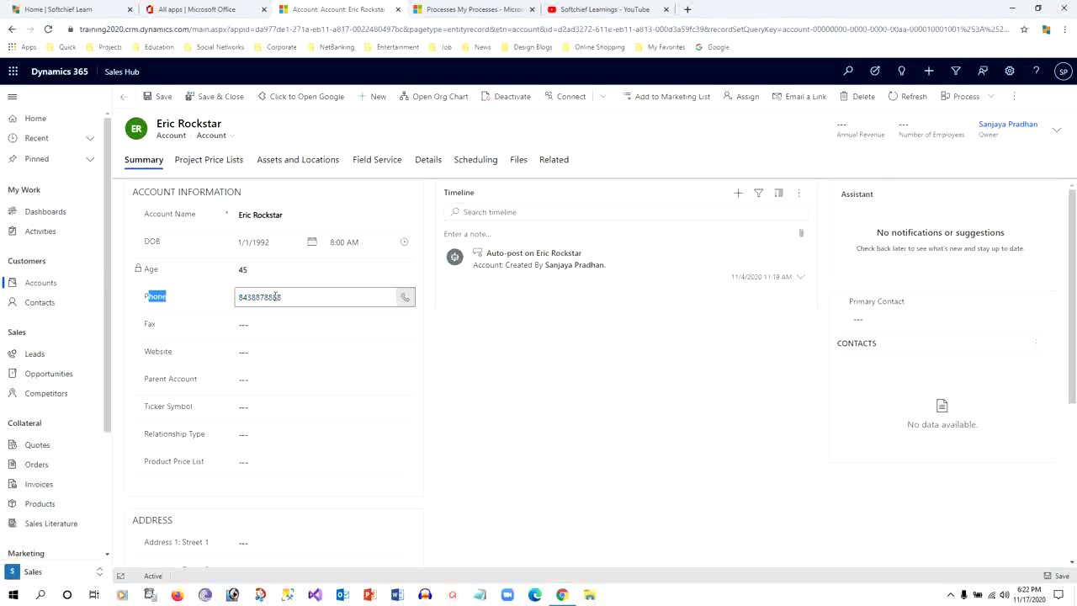
Show the Task Flows panel over the account record and close the Assistant pane
left_click(476, 10)
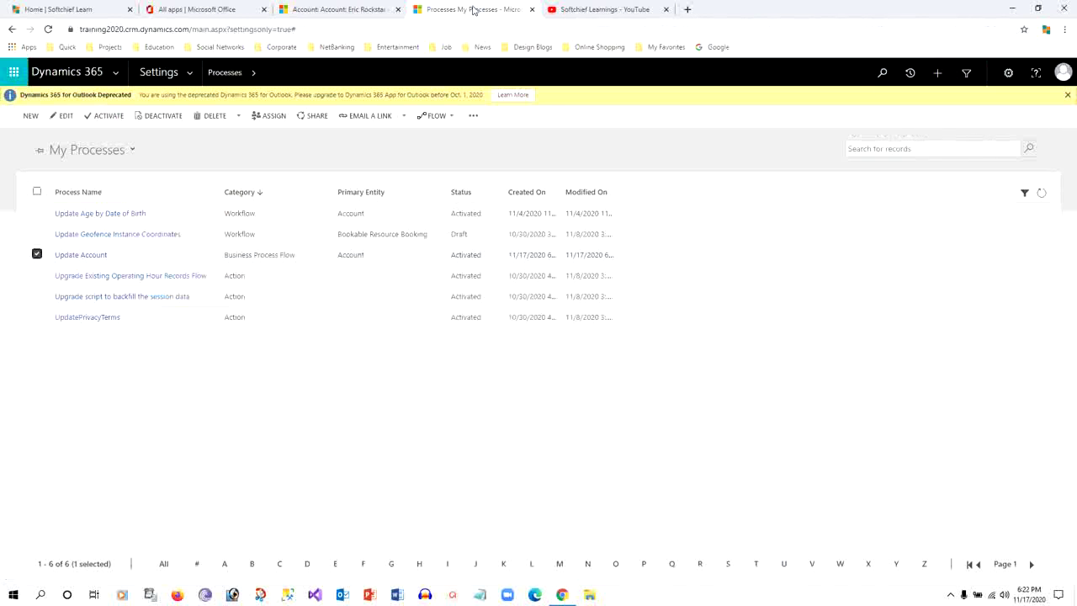
left_click(354, 10)
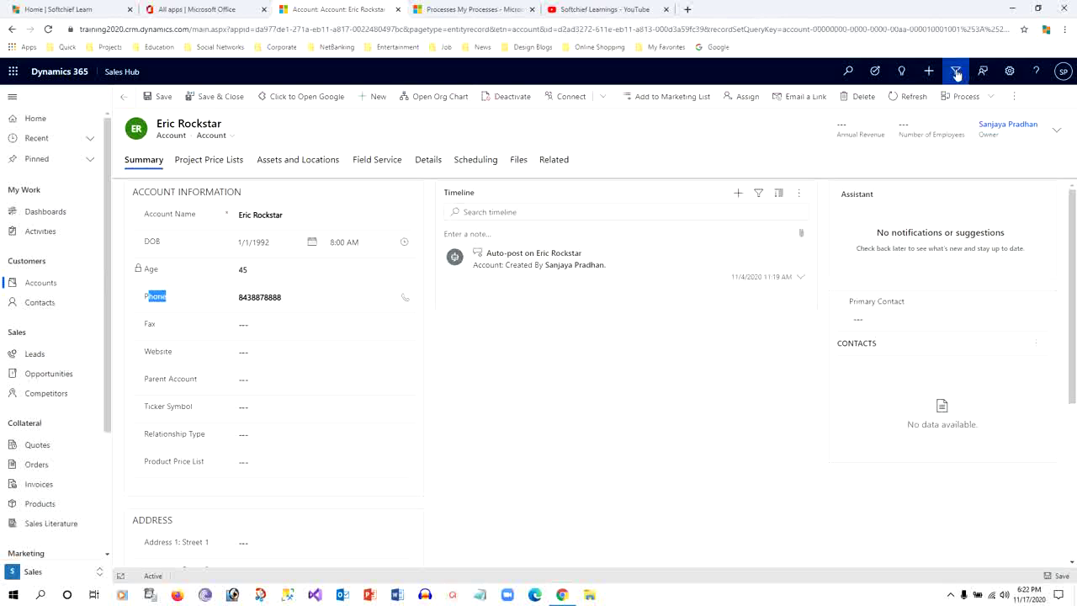
left_click(876, 74)
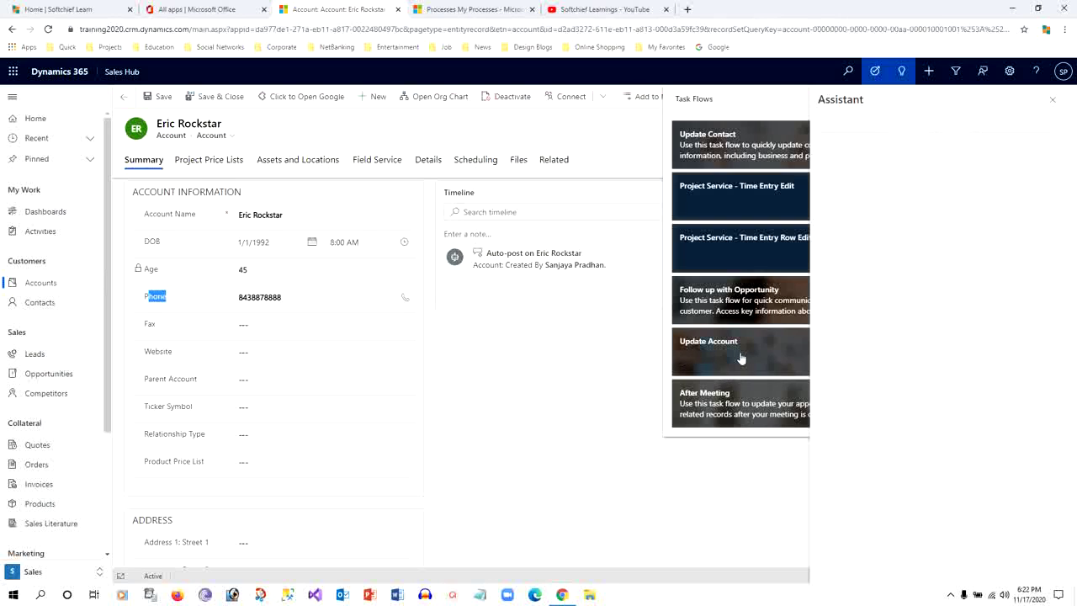
left_click(1052, 100)
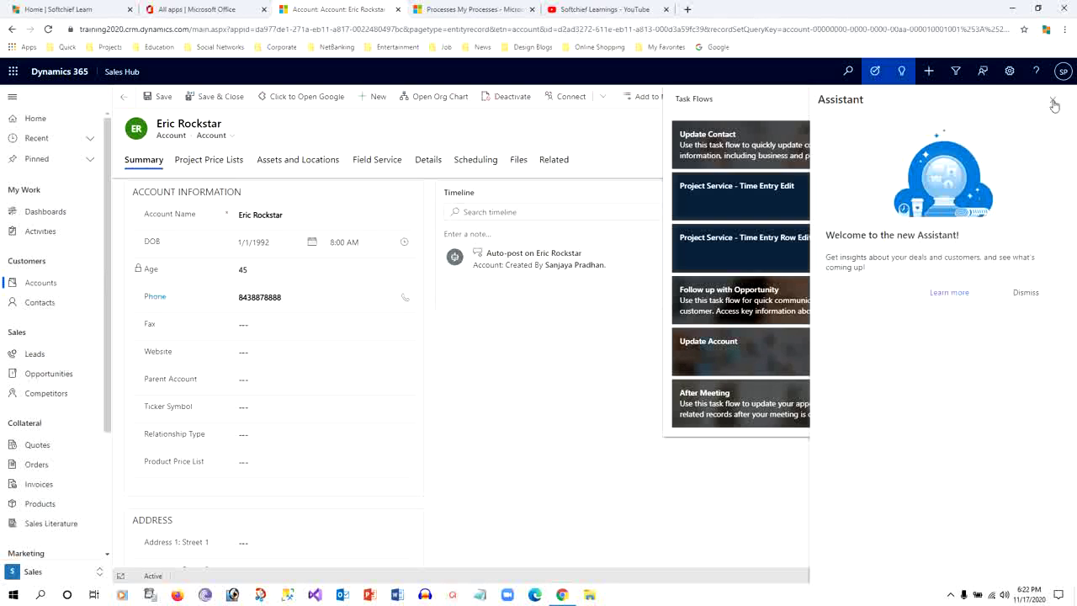